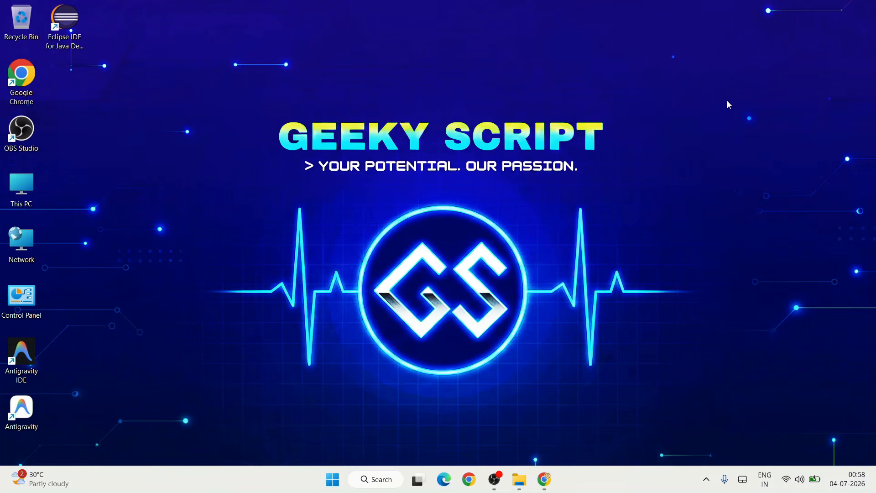
# Step: Switch to Chrome, search Google for "davinci resolve download" and open Blackmagic Design's DaVinci Resolve Download page
pyautogui.click(545, 479)
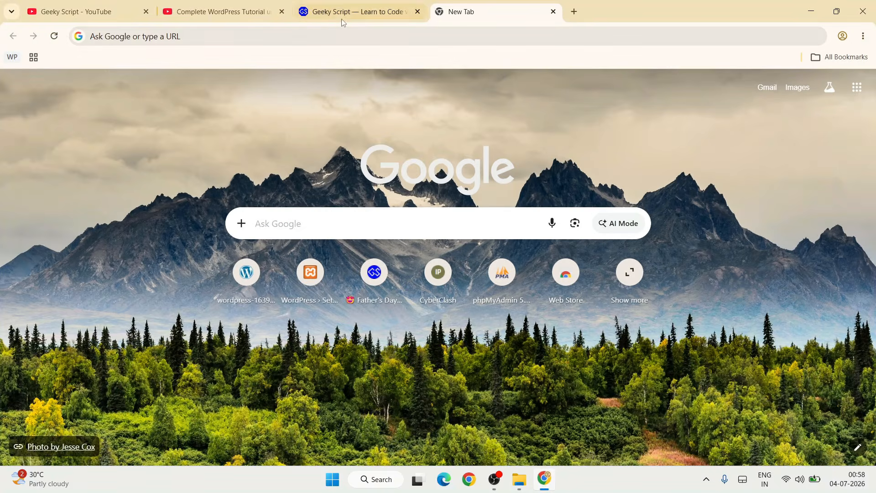
pyautogui.click(305, 33)
pyautogui.write('da')
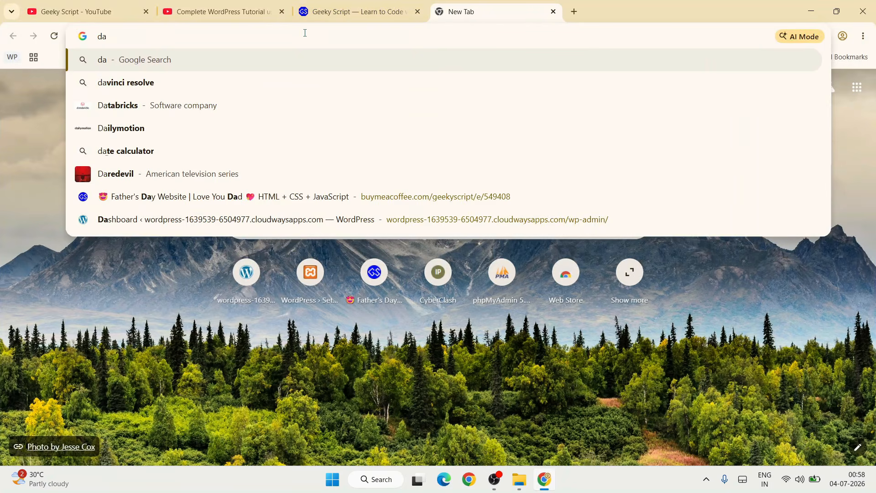
pyautogui.press('Down')
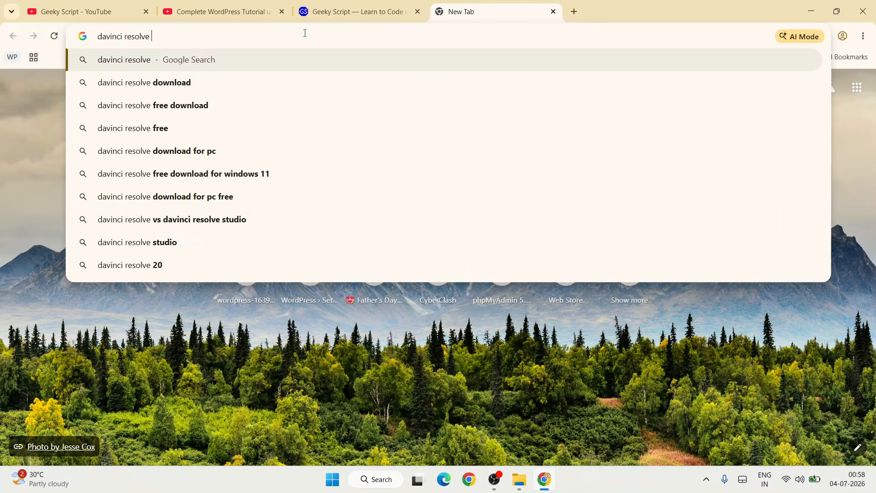
pyautogui.press('Down')
pyautogui.press('Return')
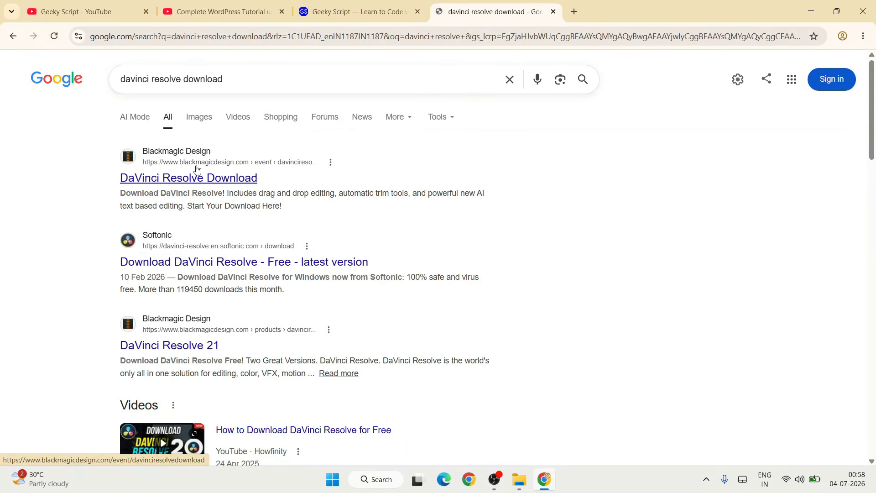
pyautogui.click(238, 180)
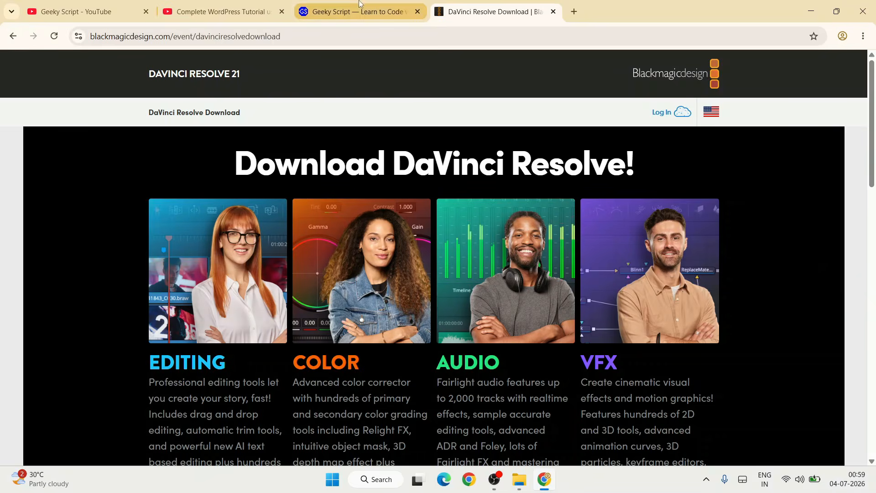
# Step: Fill in the download form with the required contact and address details and start the Windows download
pyautogui.click(343, 36)
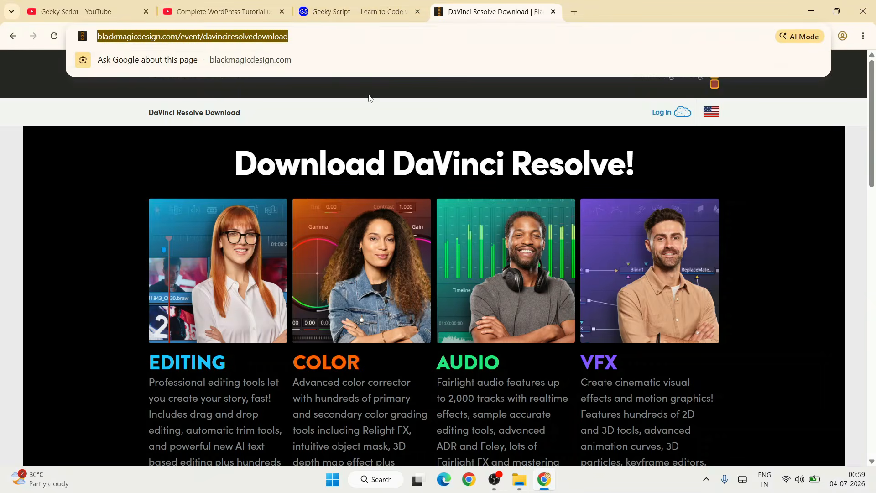
pyautogui.click(356, 106)
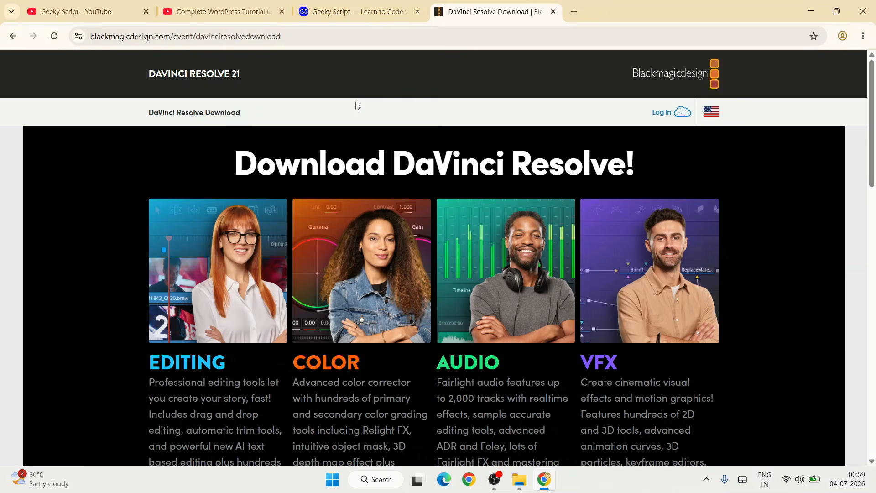
pyautogui.scroll(-10, 357, 106)
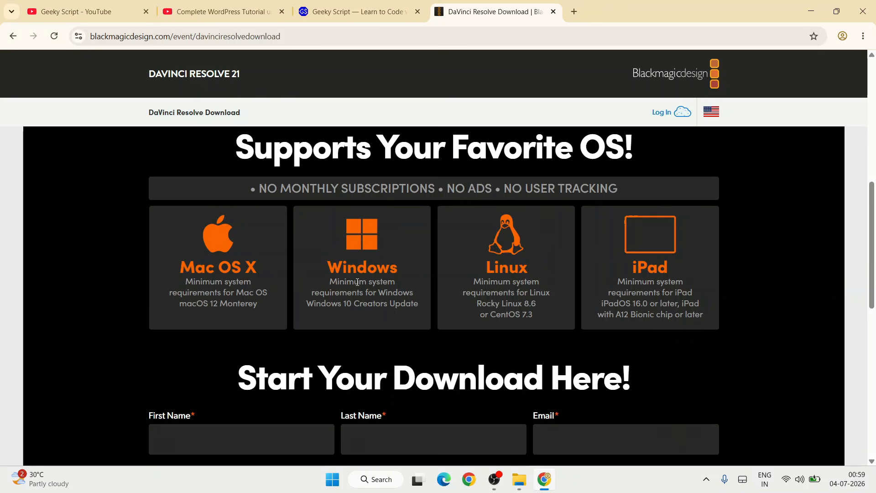
pyautogui.scroll(-4, 358, 282)
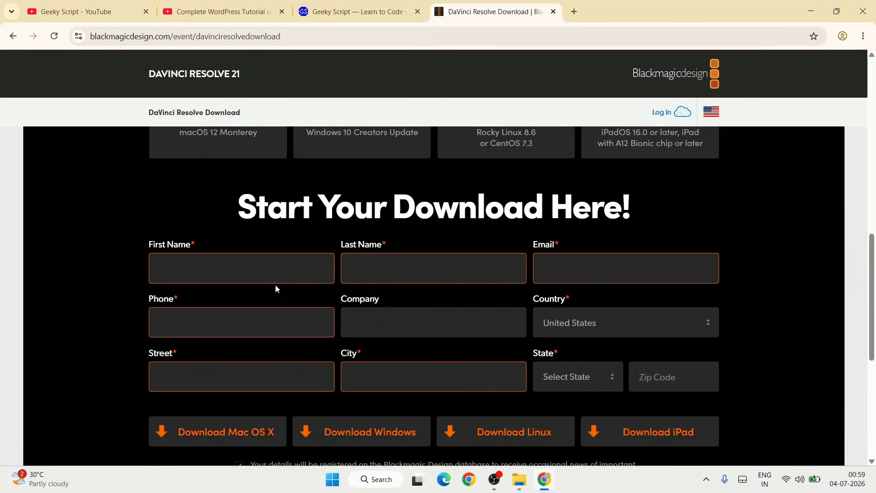
pyautogui.click(277, 272)
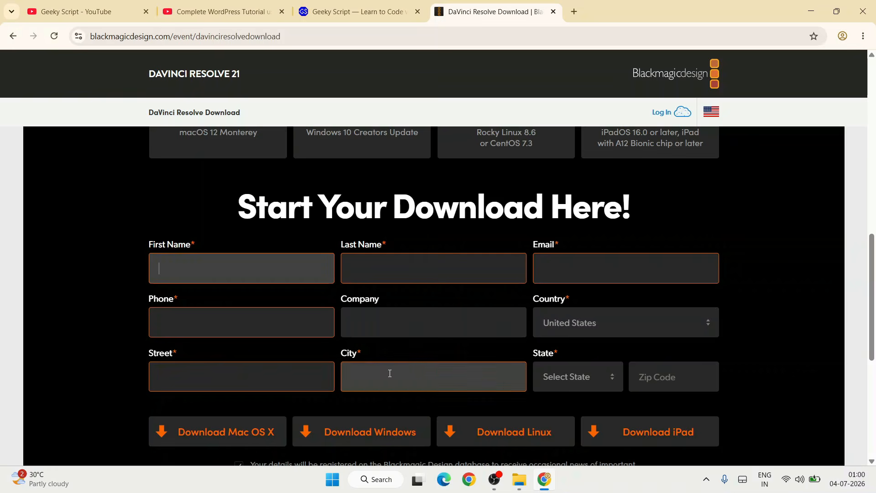
pyautogui.scroll(-2, 740, 330)
pyautogui.scroll(1, 692, 341)
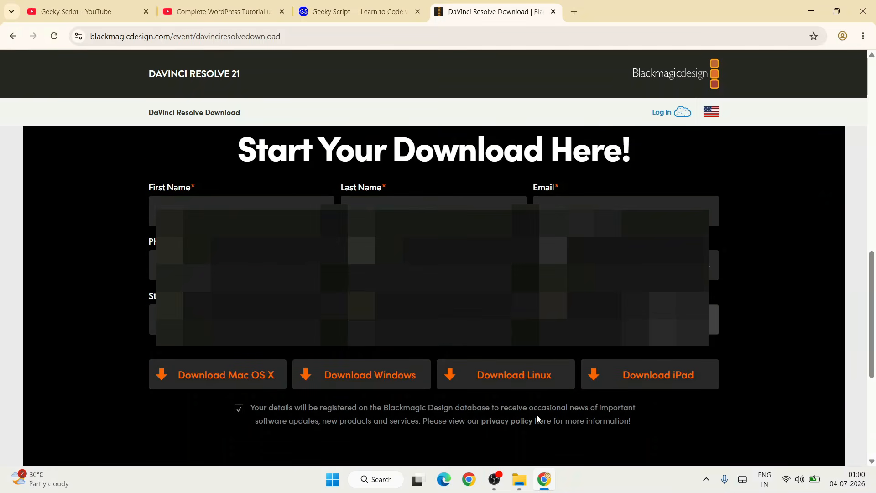
pyautogui.click(381, 381)
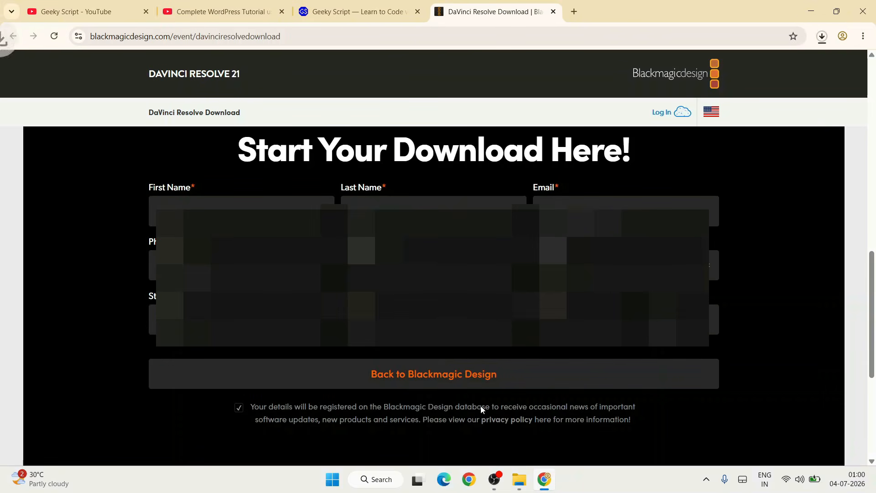
# Step: Open the full download history and cancel the DaVinci_Resolve_21.0.2_Windows.zip download
pyautogui.click(822, 37)
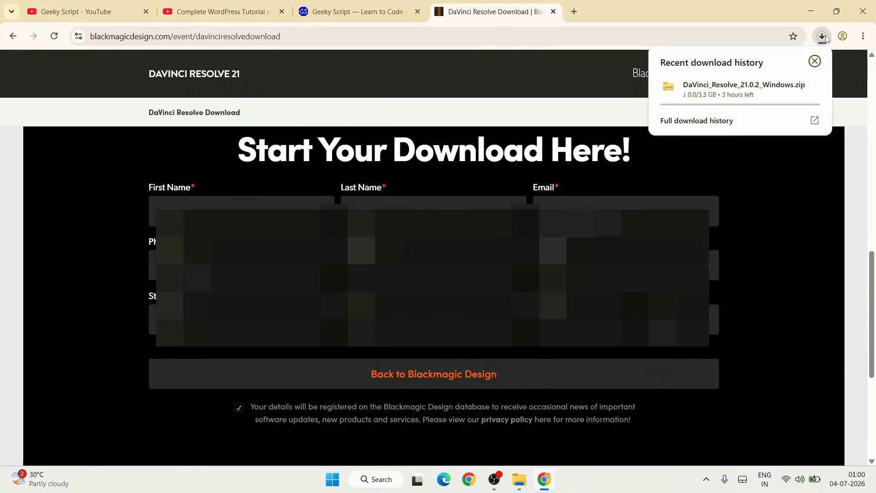
pyautogui.click(723, 121)
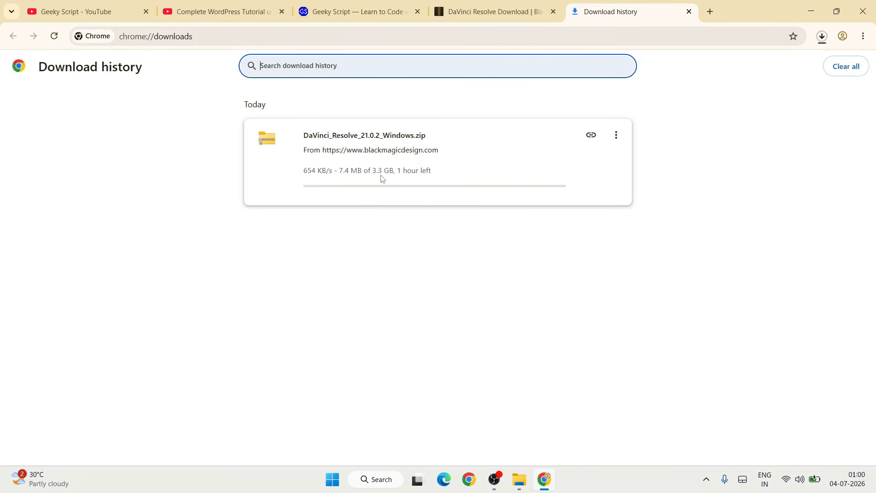
pyautogui.moveTo(403, 173); pyautogui.dragTo(494, 178)
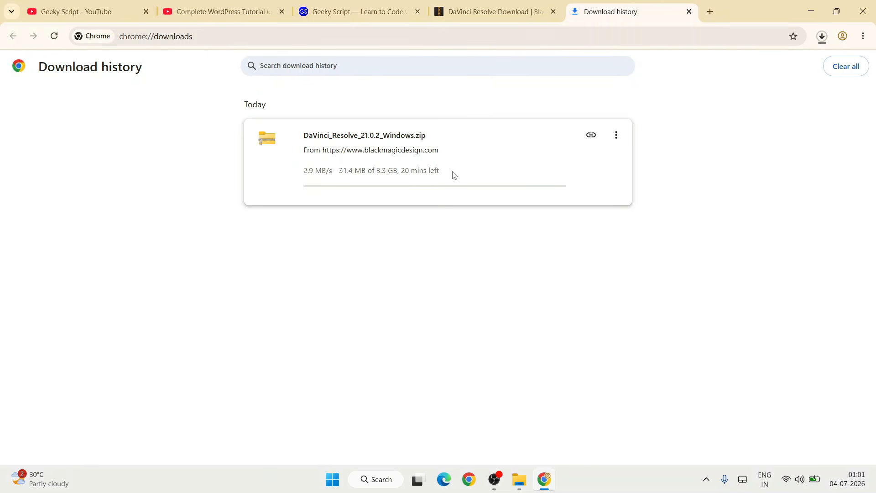
pyautogui.click(615, 135)
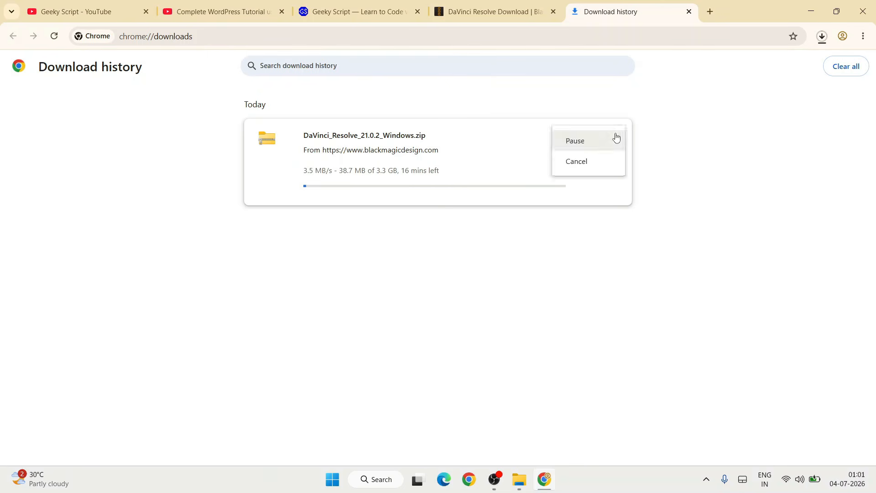
pyautogui.click(576, 161)
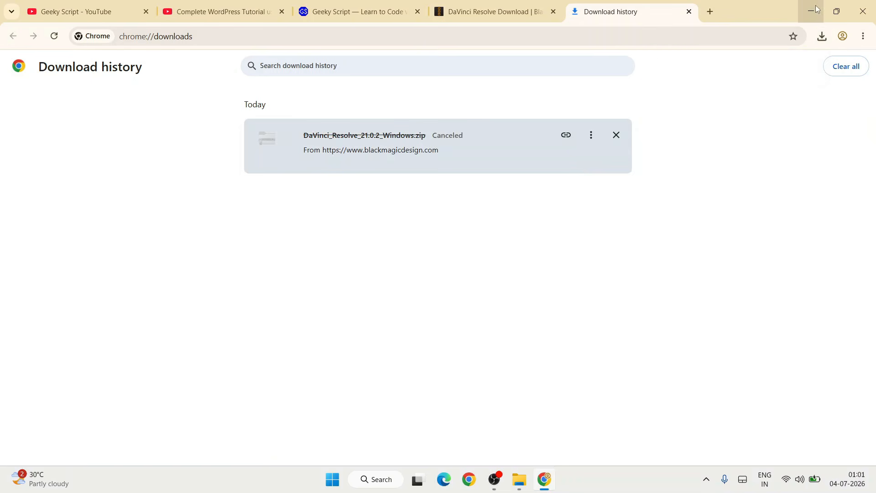
# Step: Minimize the browser and switch to File Explorer with the files folder in Downloads
pyautogui.click(808, 11)
pyautogui.click(520, 479)
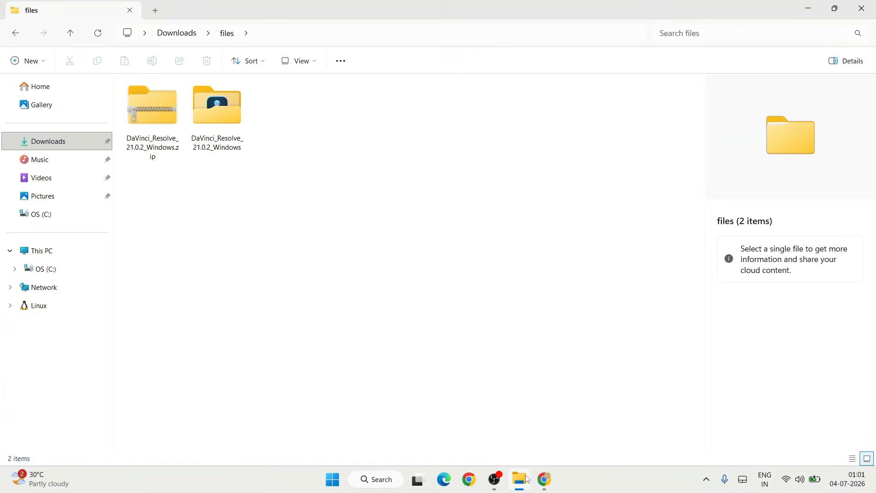
pyautogui.click(158, 130)
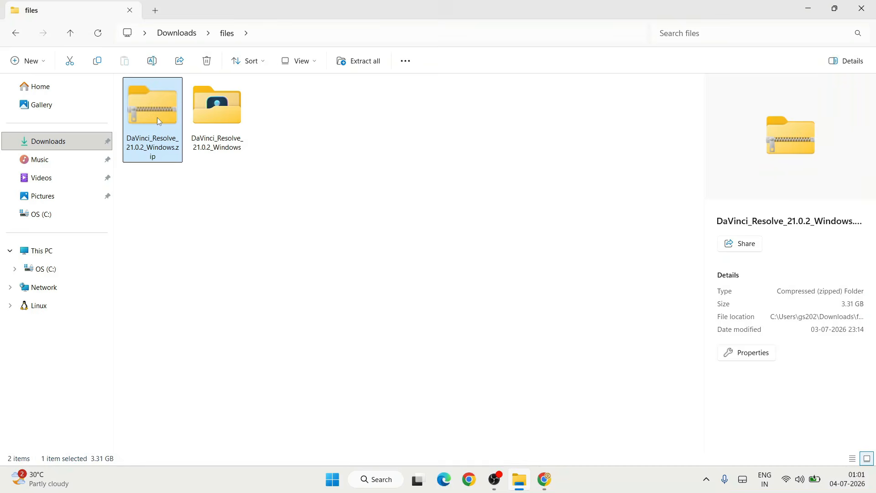
pyautogui.rightClick(159, 122)
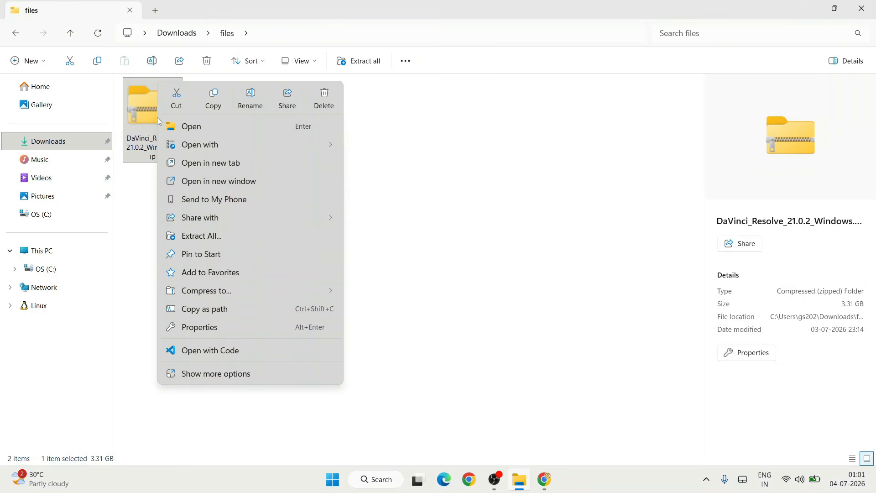
pyautogui.click(210, 236)
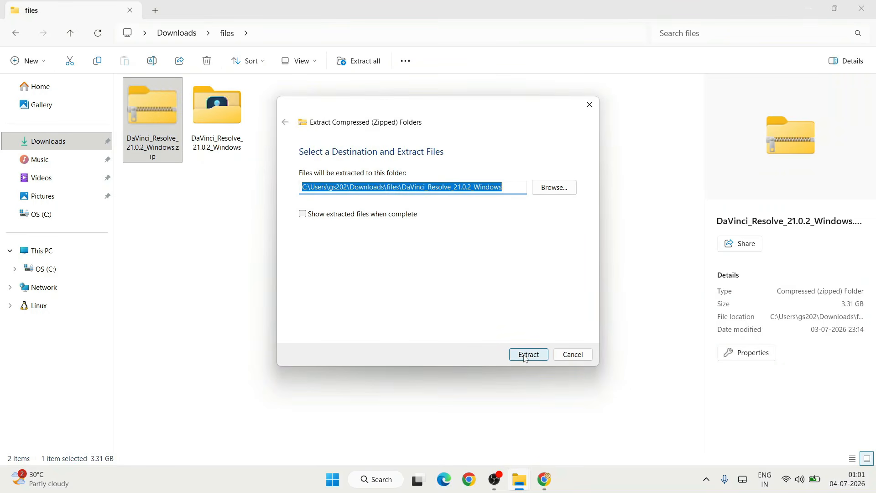
pyautogui.click(572, 356)
# Step: Open the extracted DaVinci_Resolve_21.0.2_Windows folder, show its contents as large icons and run DaVinci_Resolve_21.0.2_Windows.exe
pyautogui.click(215, 111)
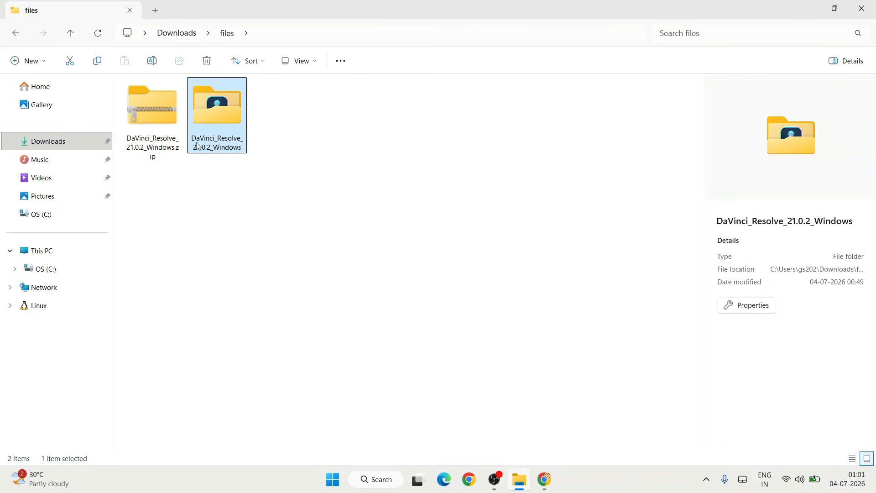
pyautogui.doubleClick(220, 108)
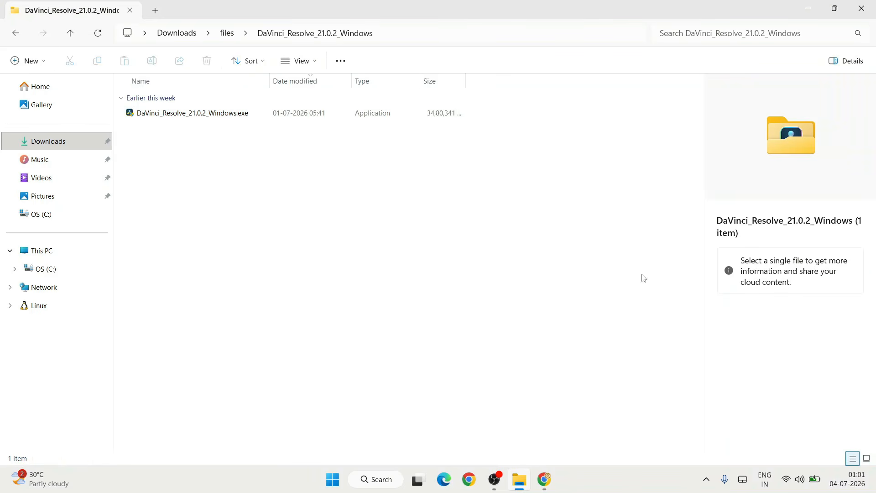
pyautogui.click(867, 458)
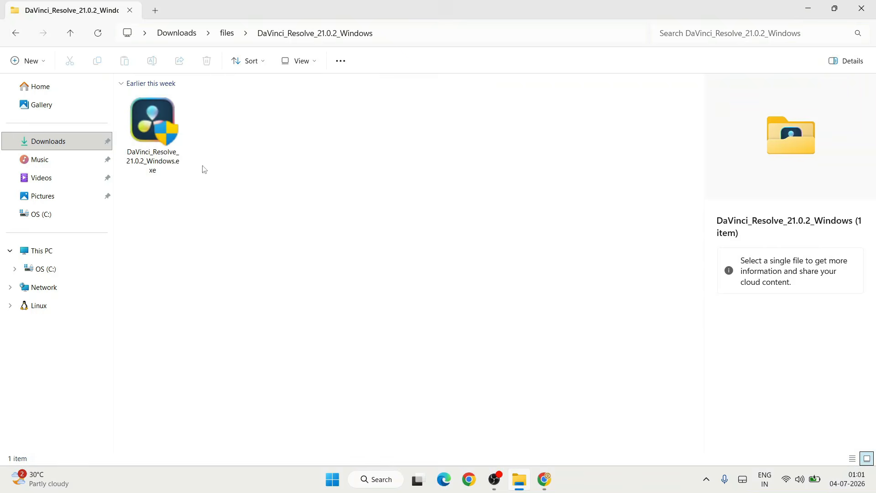
pyautogui.click(153, 132)
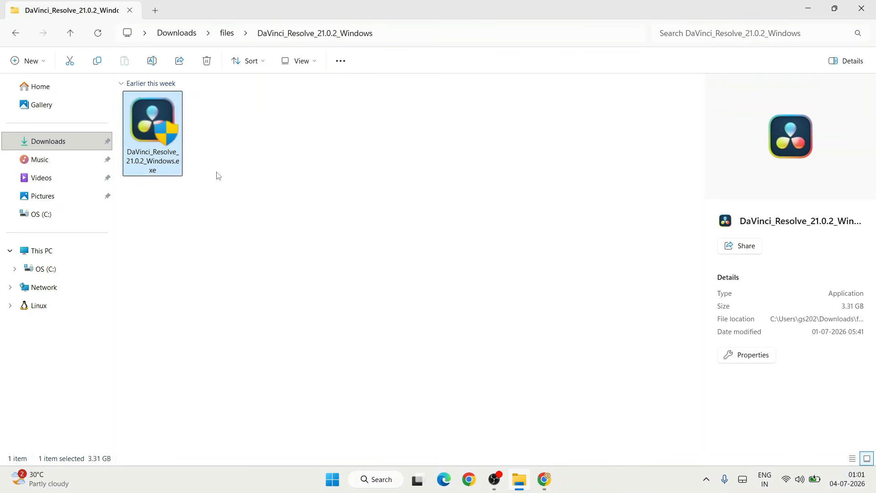
pyautogui.doubleClick(154, 114)
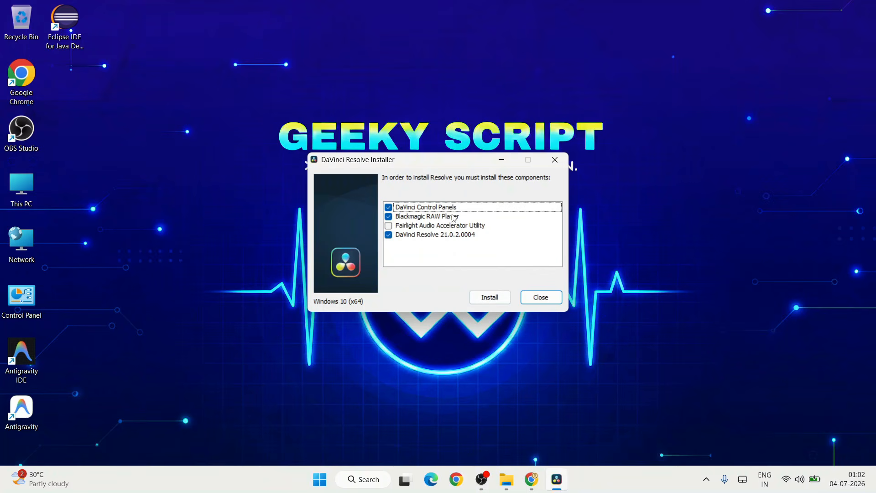
# Step: Start installing the preselected components and accept the license agreement in the DaVinci Resolve setup wizard
pyautogui.click(491, 298)
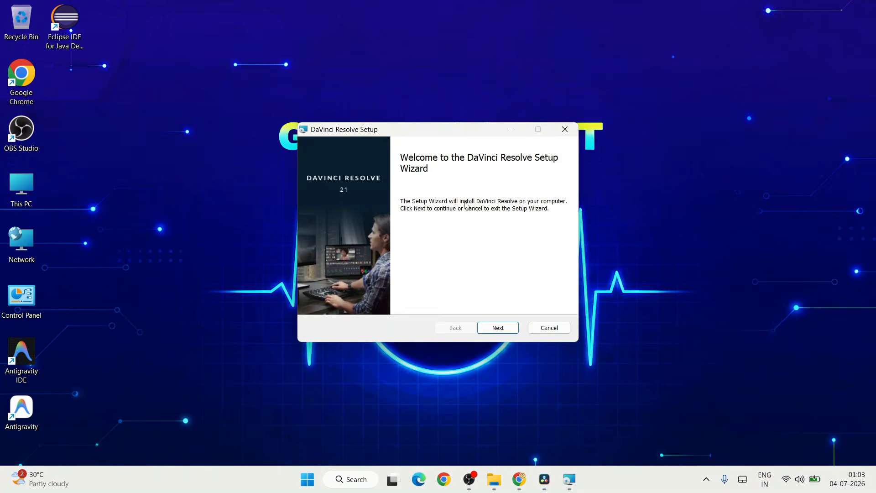
pyautogui.click(499, 329)
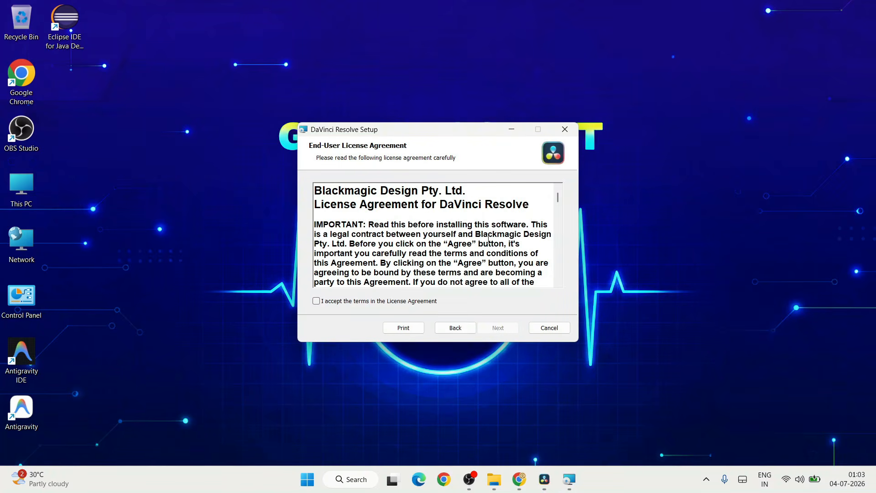
pyautogui.scroll(-20, 488, 240)
pyautogui.click(398, 303)
pyautogui.click(498, 327)
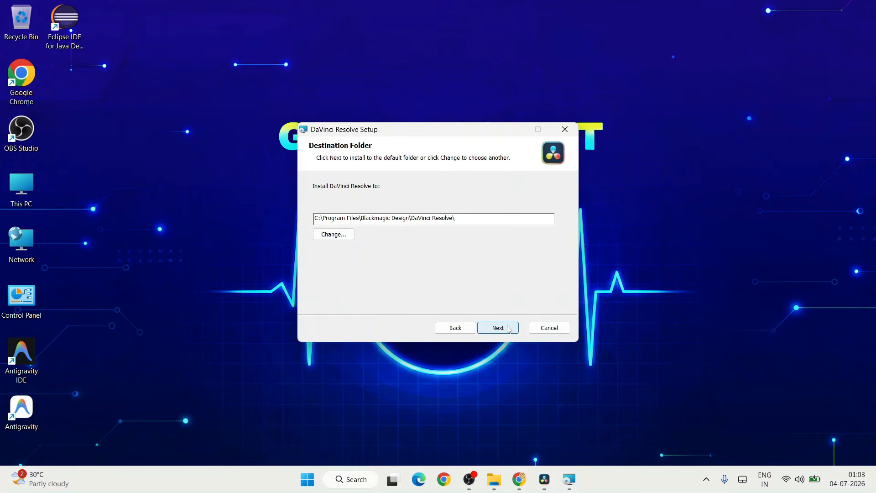
# Step: Keep the default destination C:\Program Files\Blackmagic Design\DaVinci Resolve\ and run the installation
pyautogui.moveTo(500, 221); pyautogui.dragTo(180, 214)
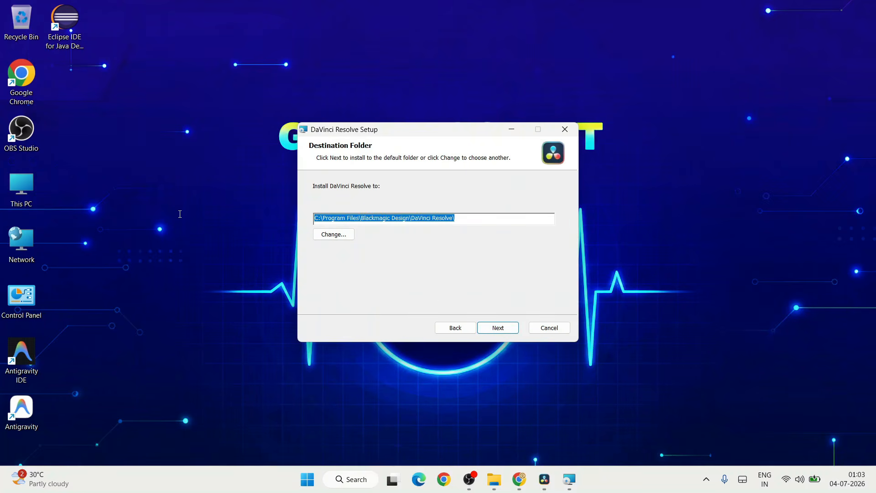
pyautogui.click(473, 218)
pyautogui.click(498, 327)
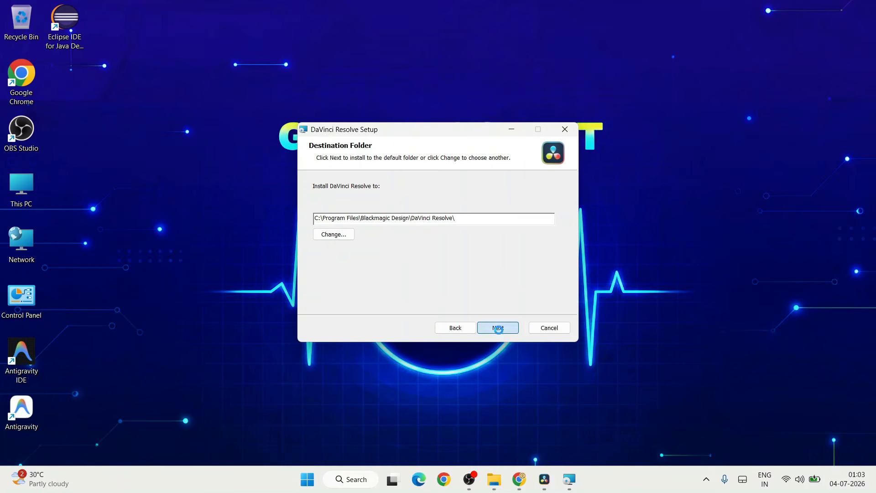
pyautogui.click(489, 327)
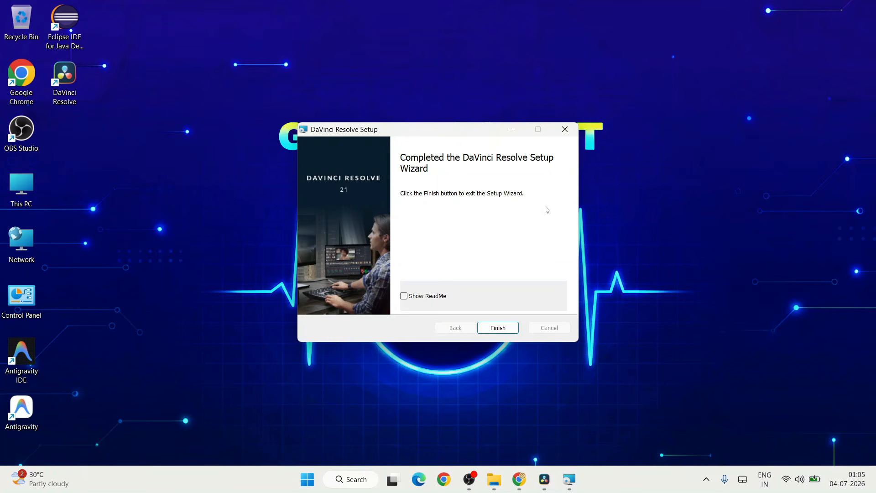
# Step: Finish the setup wizard without showing the ReadMe and dismiss the installer's completion message
pyautogui.click(65, 75)
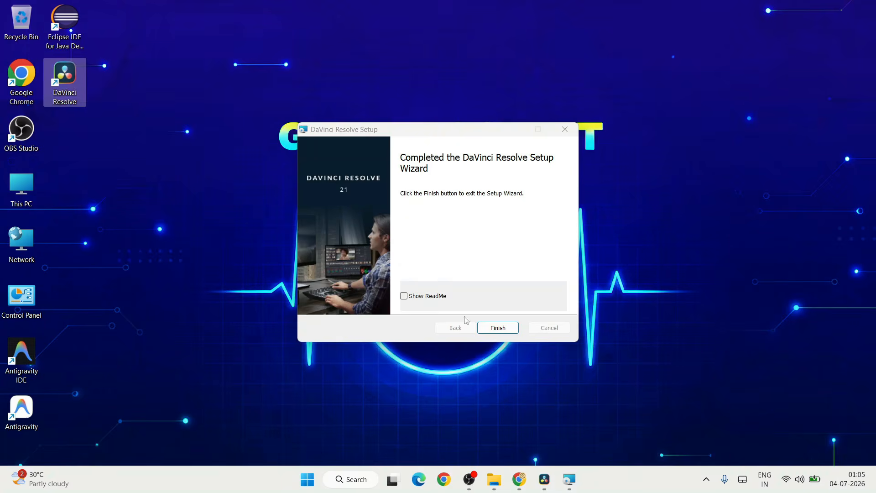
pyautogui.click(498, 328)
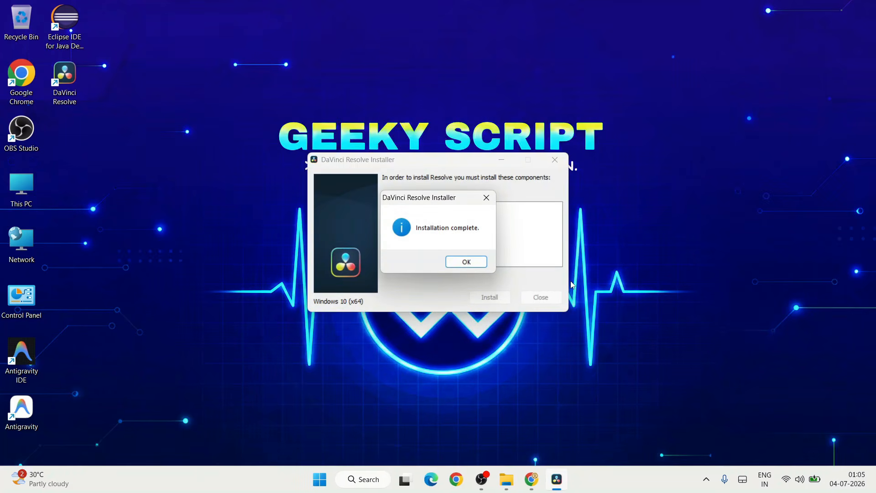
pyautogui.click(471, 266)
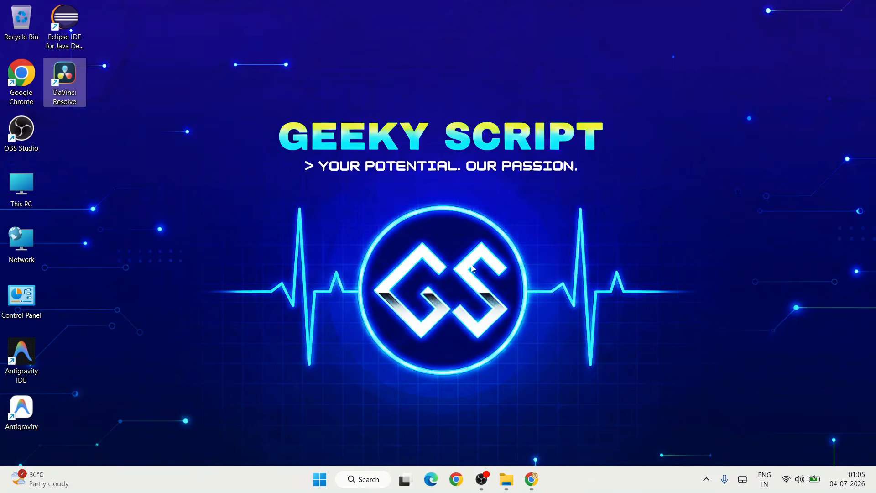
# Step: Launch DaVinci Resolve from the desktop, continue past the What's new screen and skip Quick Setup to start right away
pyautogui.click(105, 84)
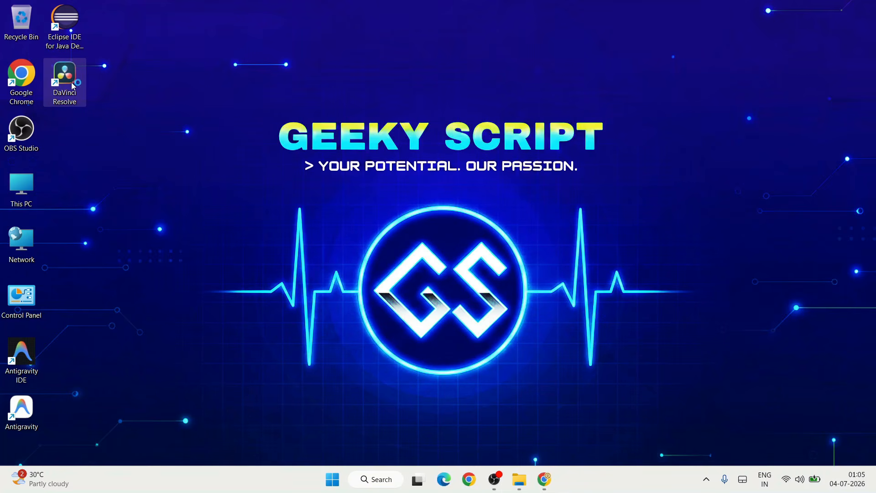
pyautogui.doubleClick(71, 82)
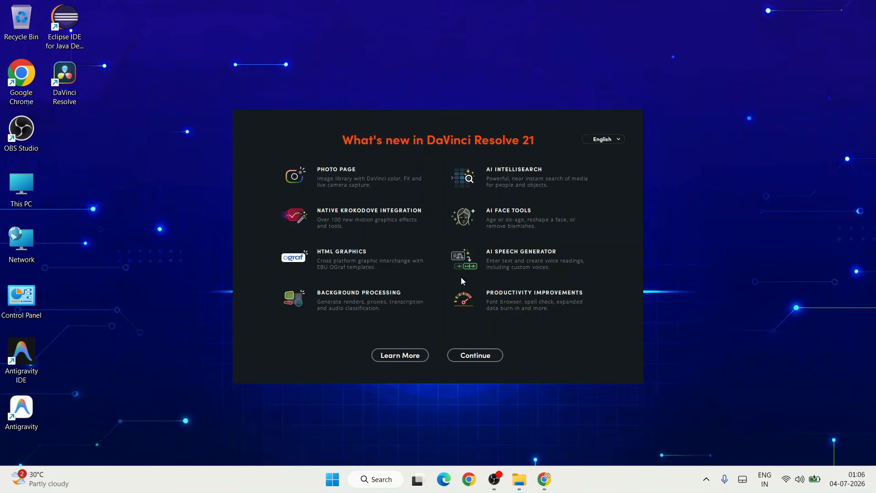
pyautogui.click(472, 355)
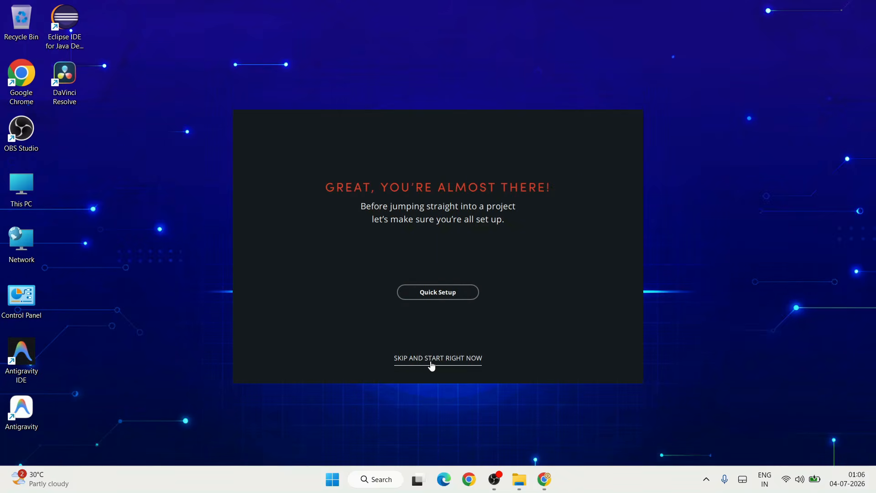
pyautogui.click(473, 365)
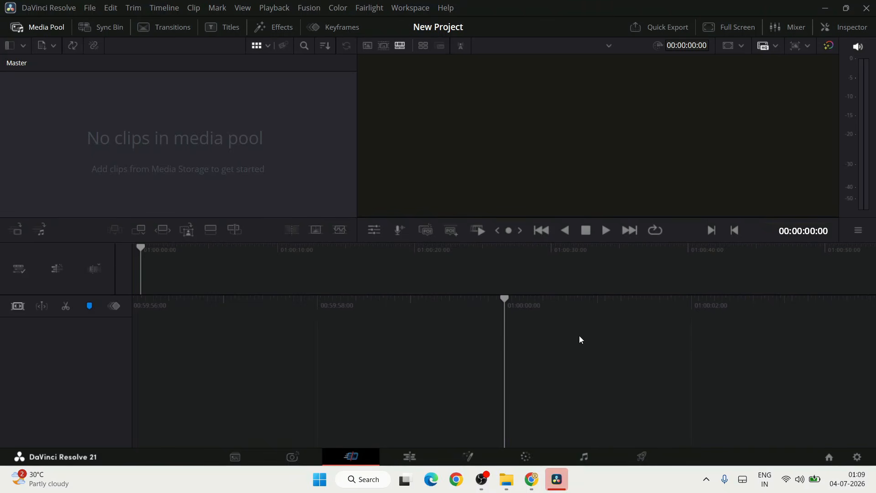
# Step: On the Edit page, import GH014275.MP4 from Downloads\Demo Videos into the Master bin and change the project frame rate to 29.97 fps
pyautogui.click(411, 456)
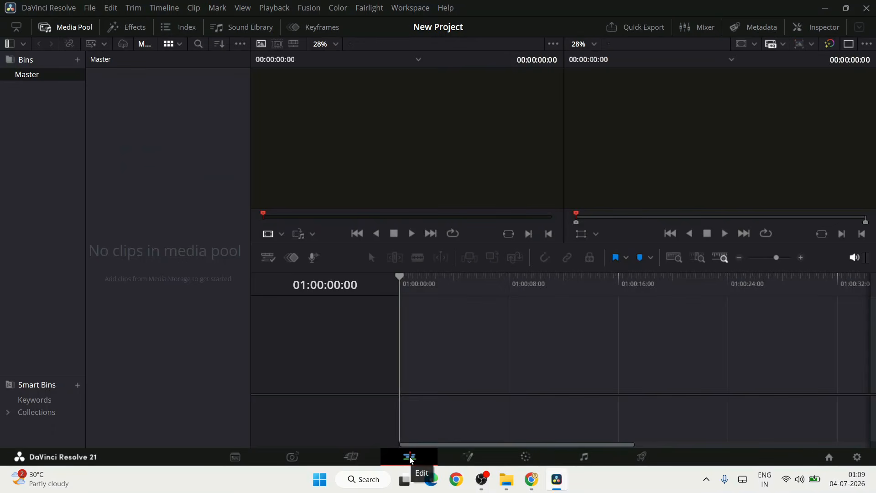
pyautogui.rightClick(155, 160)
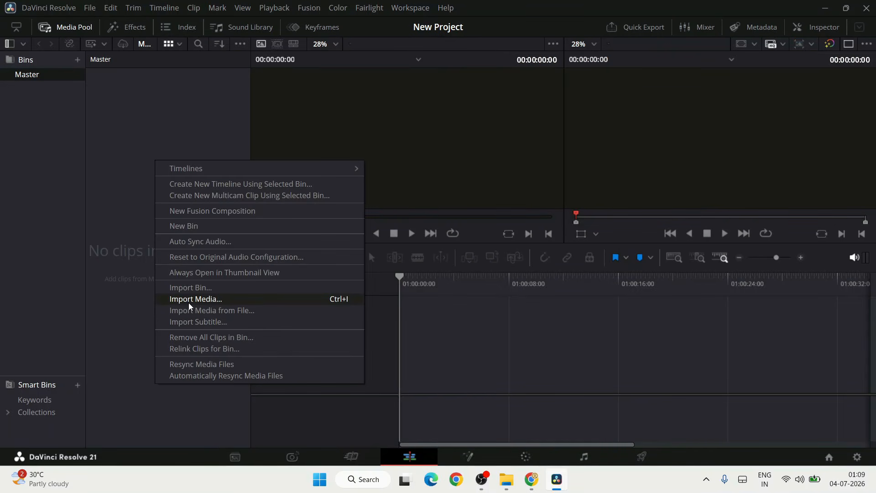
pyautogui.click(226, 299)
pyautogui.moveTo(267, 262); pyautogui.dragTo(629, 151)
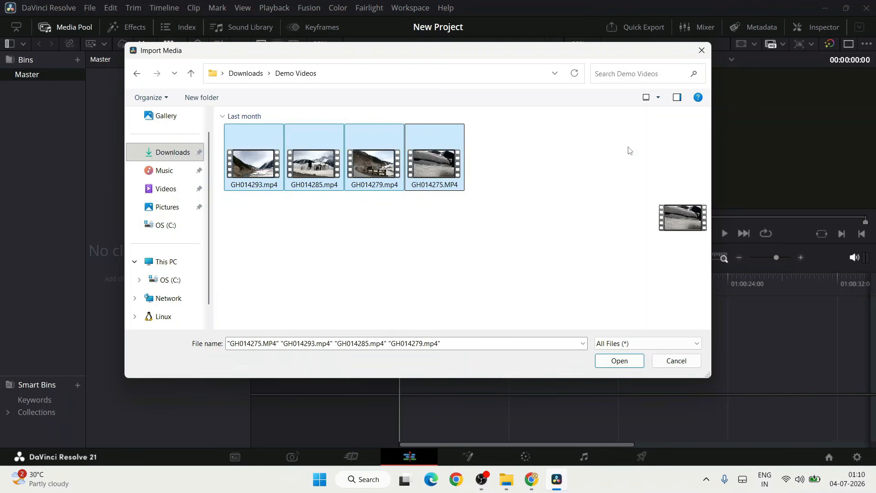
pyautogui.click(501, 221)
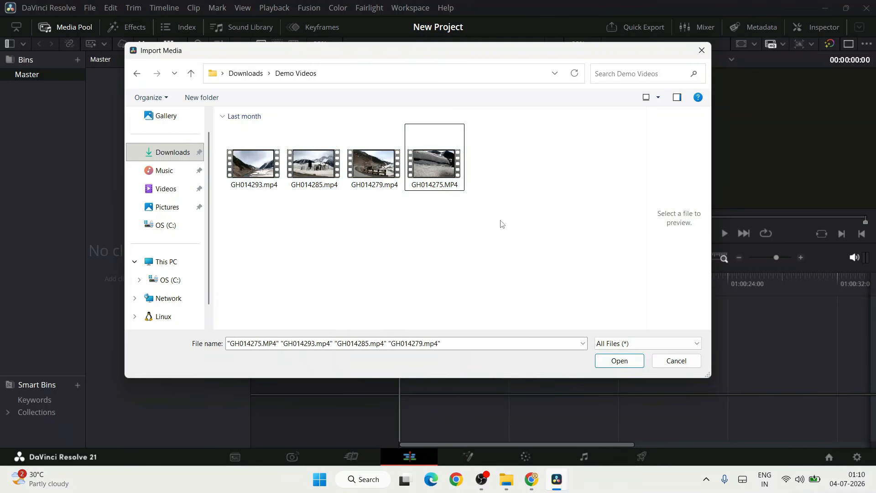
pyautogui.click(433, 147)
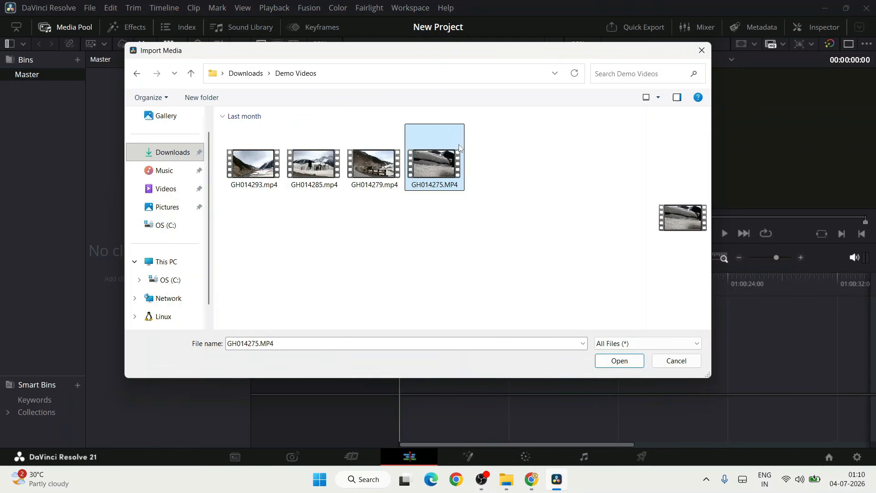
pyautogui.click(620, 360)
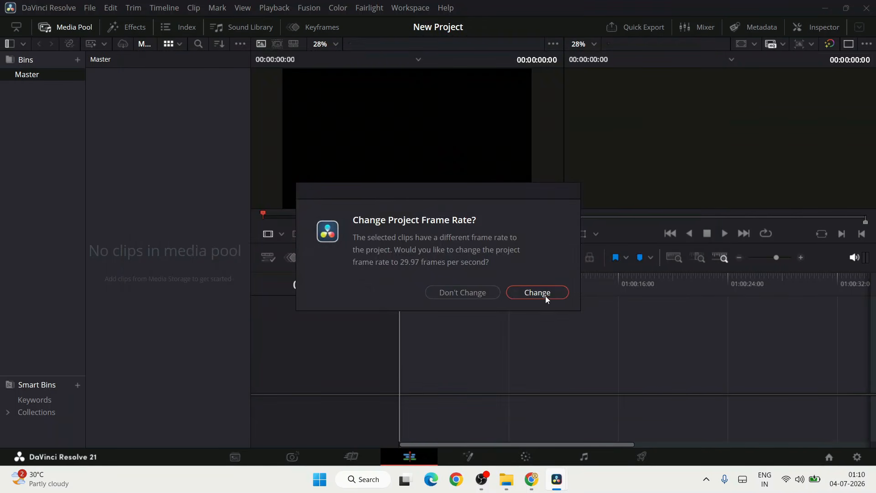
pyautogui.click(546, 299)
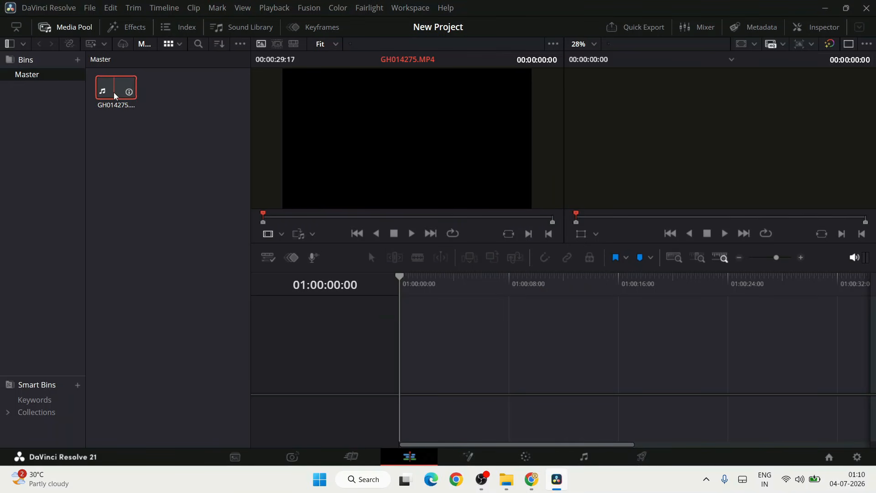
# Step: Place the GH014275.MP4 clip at the start of a new timeline, with its video on V1 and audio on A1
pyautogui.moveTo(114, 94); pyautogui.dragTo(115, 101)
pyautogui.moveTo(298, 319); pyautogui.dragTo(403, 374)
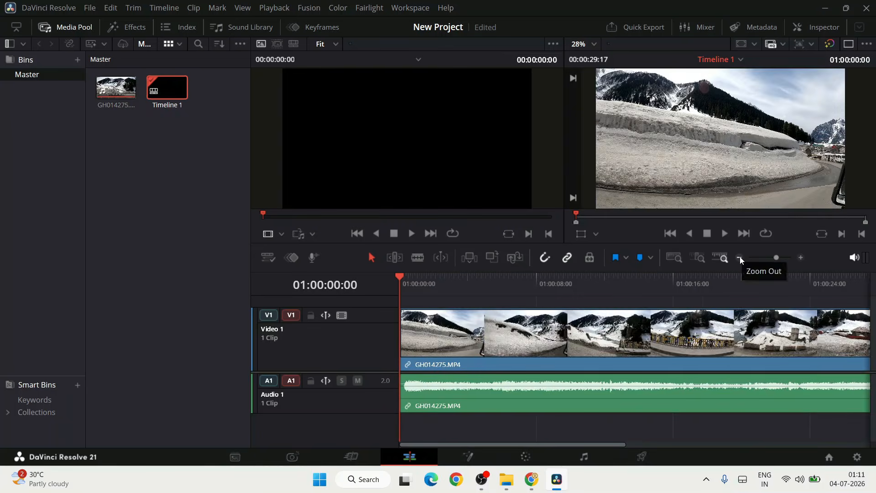
pyautogui.click(739, 258)
# Step: Preview the GH014275.MP4 footage by scrubbing along the timeline and mute the playback audio
pyautogui.moveTo(416, 277); pyautogui.dragTo(538, 278)
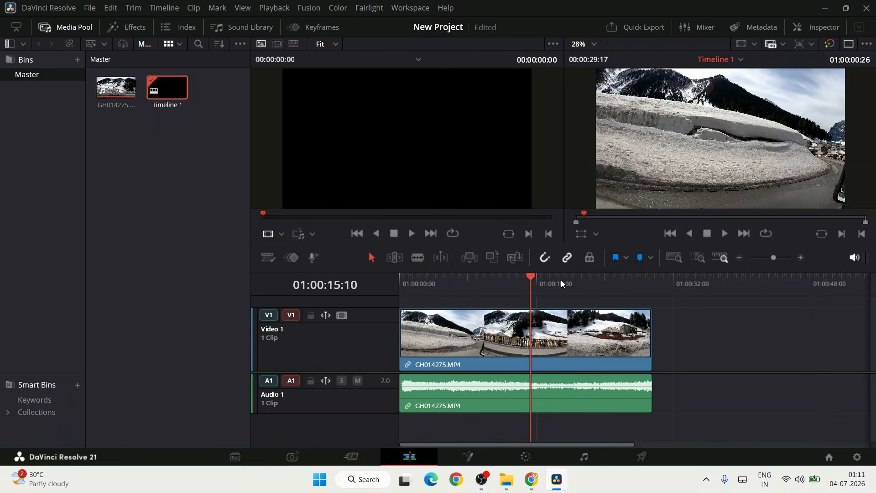
pyautogui.click(621, 284)
pyautogui.moveTo(622, 284); pyautogui.dragTo(517, 304)
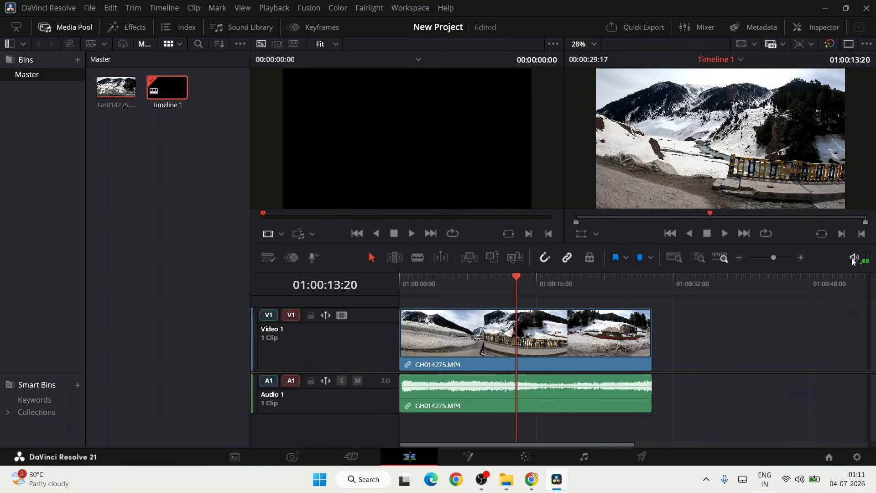
pyautogui.moveTo(495, 283); pyautogui.dragTo(612, 290)
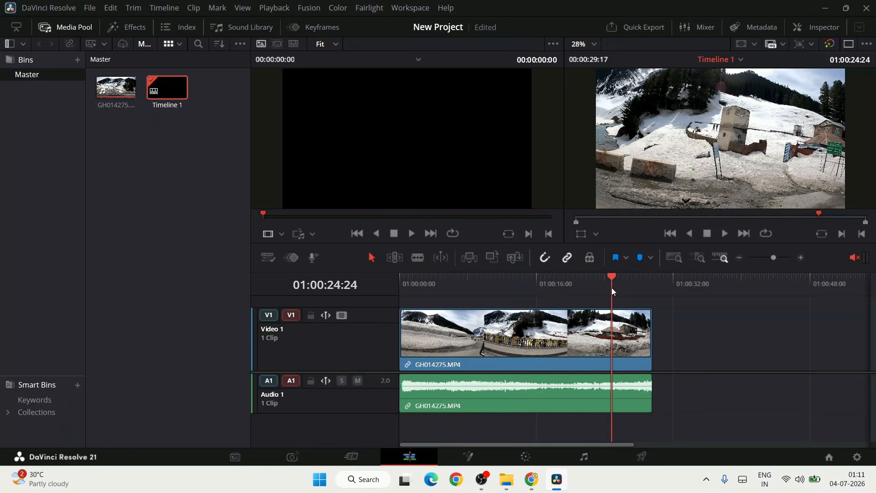
pyautogui.moveTo(633, 288)
pyautogui.mouseDown()
pyautogui.moveTo(448, 293)
pyautogui.moveTo(635, 285)
pyautogui.mouseUp()
# Step: Enlarge the viewers above the timeline and shrink the Video 1 and Audio 1 tracks to their minimum height
pyautogui.moveTo(637, 272); pyautogui.dragTo(640, 339)
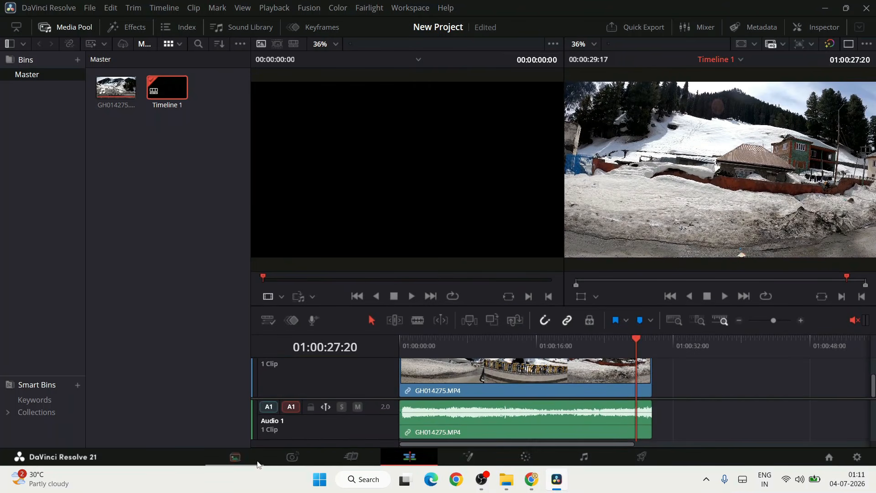
pyautogui.moveTo(338, 436); pyautogui.dragTo(355, 378)
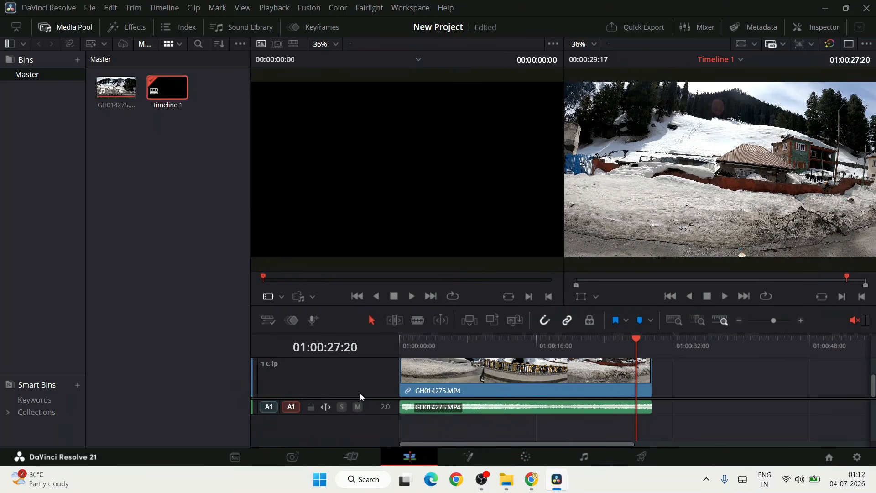
pyautogui.scroll(2, 357, 379)
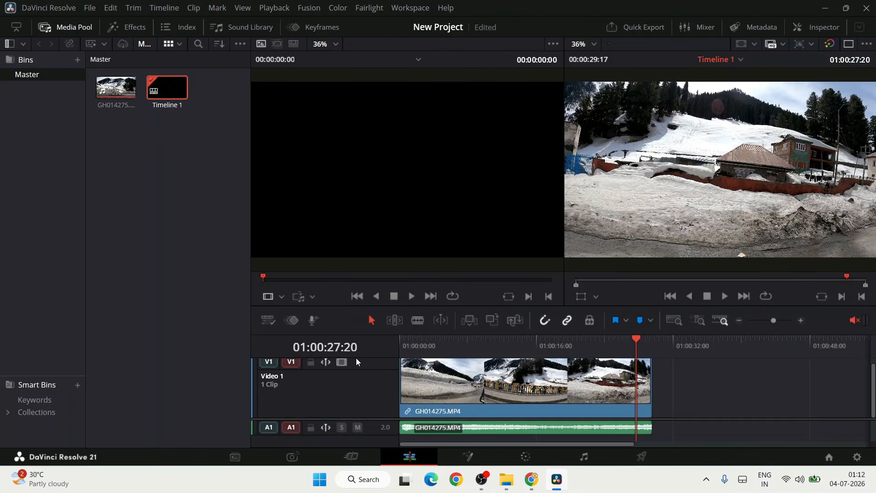
pyautogui.moveTo(357, 361); pyautogui.dragTo(359, 451)
pyautogui.moveTo(542, 305); pyautogui.dragTo(541, 356)
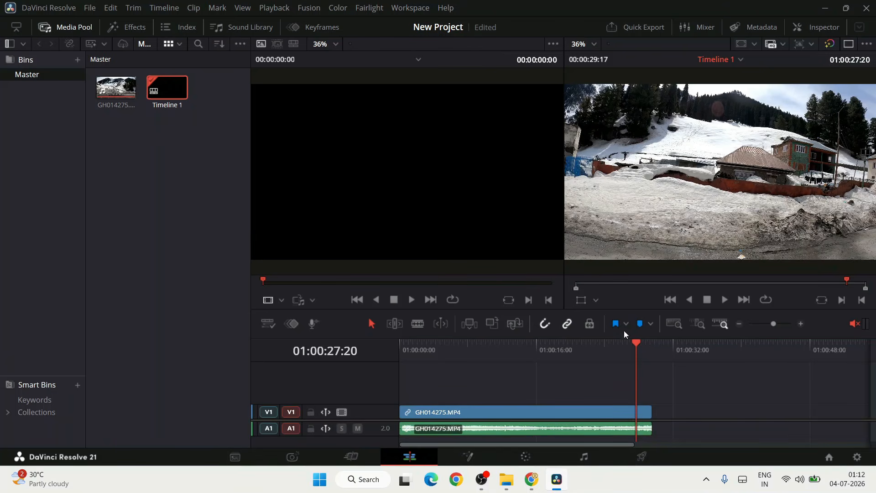
# Step: Cut the clip with the Blade tool near 01:00:11:24 and 01:00:17:14 and delete the section between the cuts, closing the gap
pyautogui.moveTo(636, 345); pyautogui.dragTo(499, 357)
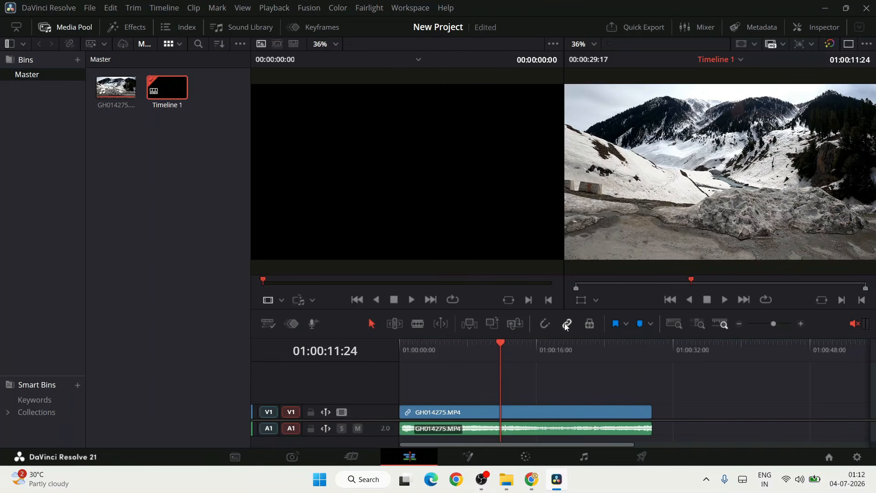
pyautogui.click(418, 324)
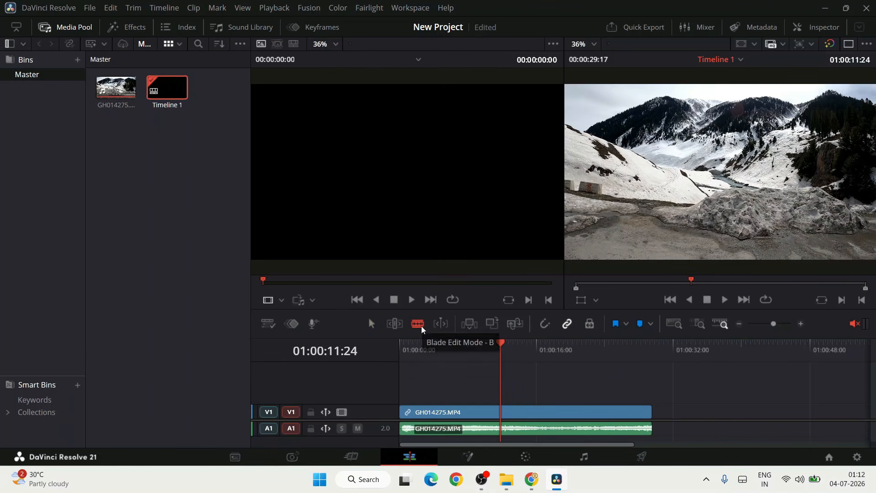
pyautogui.click(507, 429)
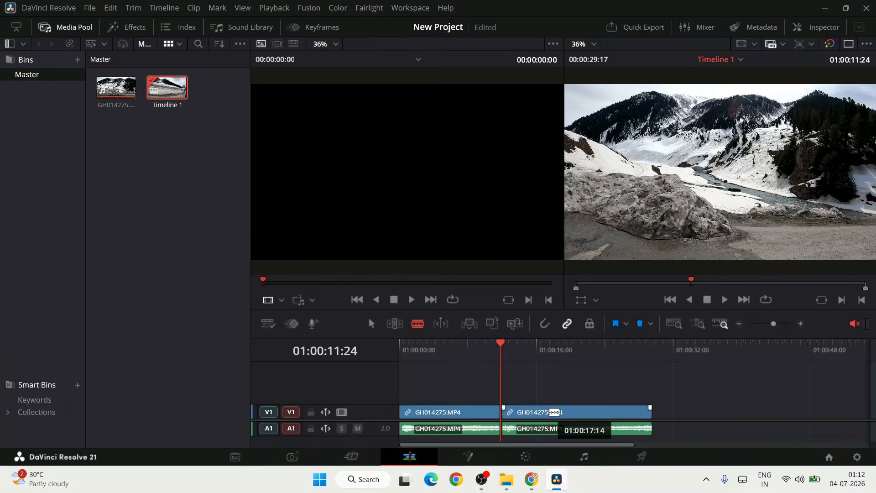
pyautogui.click(553, 411)
pyautogui.click(530, 412)
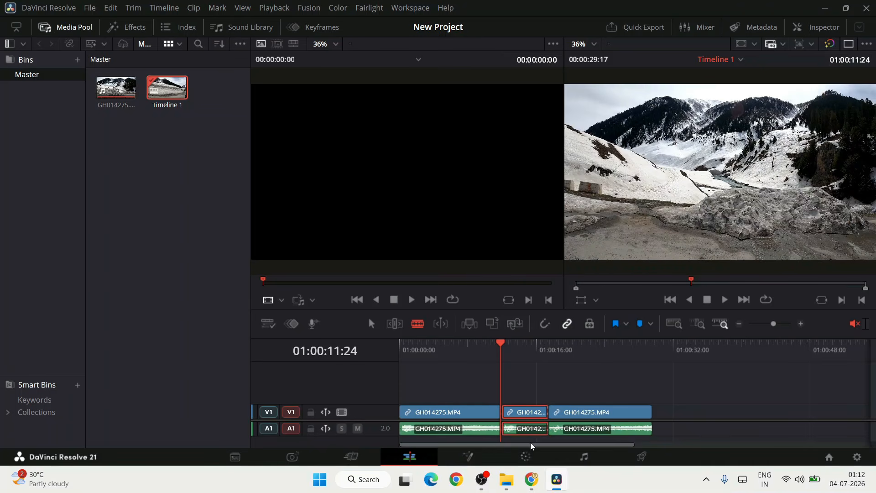
pyautogui.press('Delete')
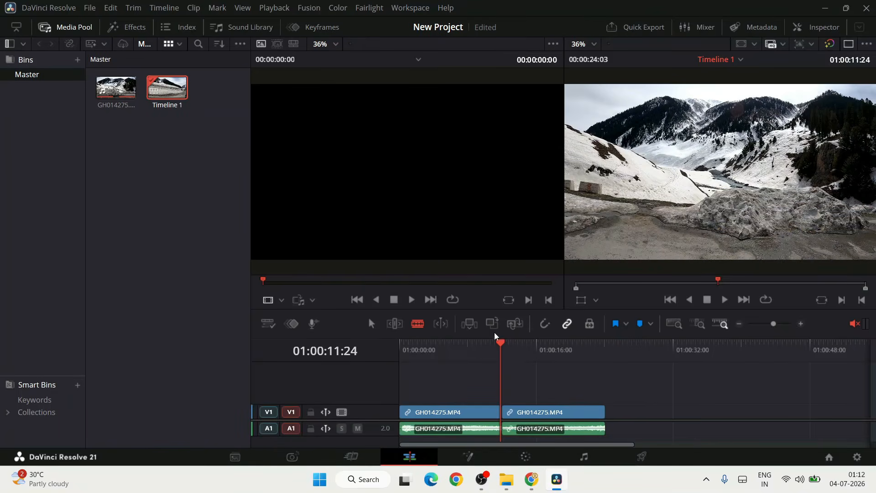
# Step: Return to selection mode with the playhead at 01:00:09:28 and grade the first clip with Color Boost 29.50, Shadows 15.00 and Highlights 0.50
pyautogui.moveTo(506, 349); pyautogui.dragTo(484, 356)
pyautogui.click(370, 324)
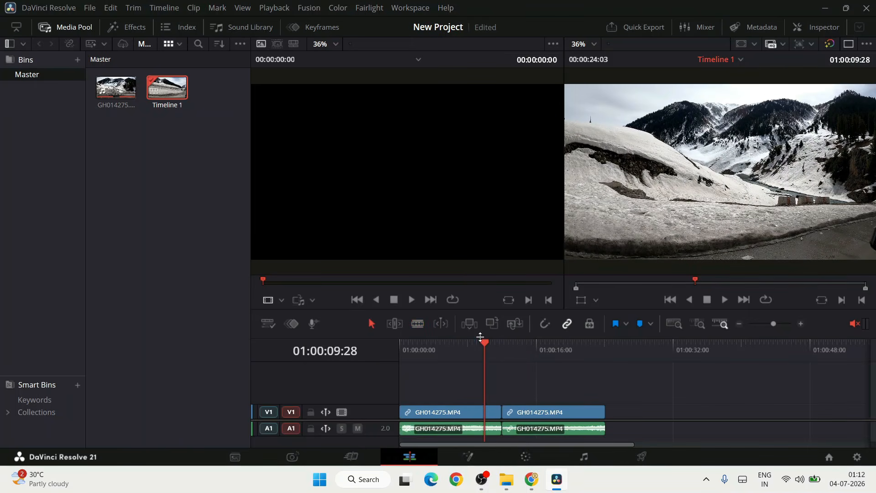
pyautogui.click(526, 458)
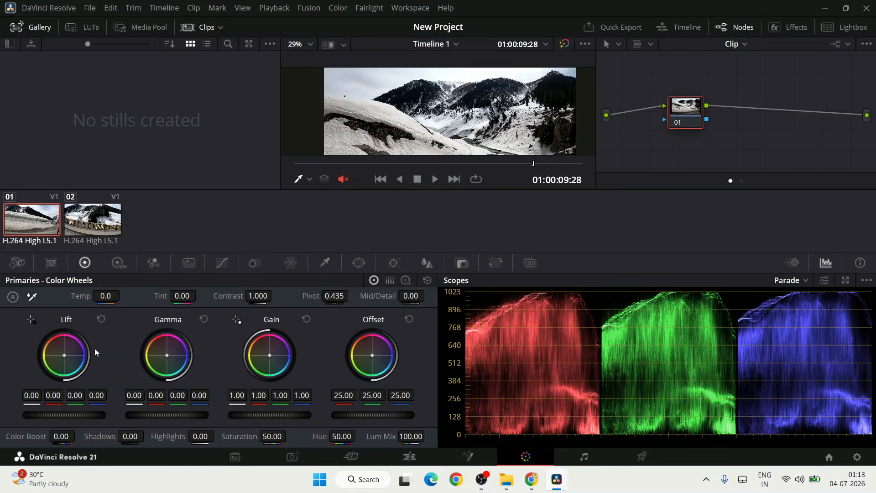
pyautogui.moveTo(61, 435); pyautogui.dragTo(143, 435)
pyautogui.moveTo(201, 435); pyautogui.dragTo(217, 435)
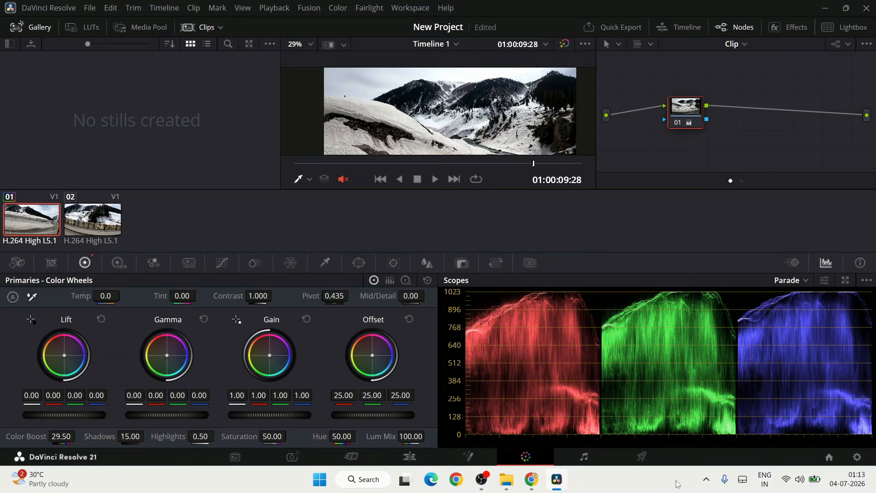
# Step: On the Deliver page, name the export kashmir and set the Videos folder as its destination
pyautogui.click(642, 457)
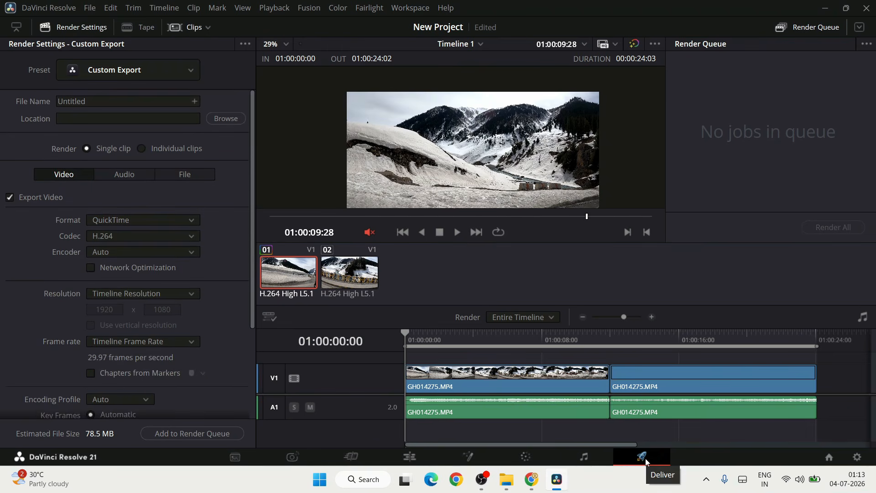
pyautogui.doubleClick(73, 102)
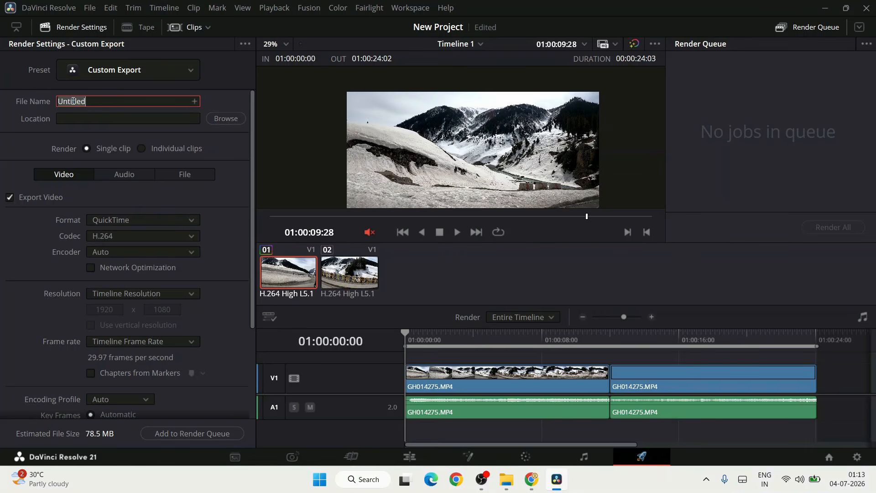
pyautogui.write('kashmir')
pyautogui.press('Return')
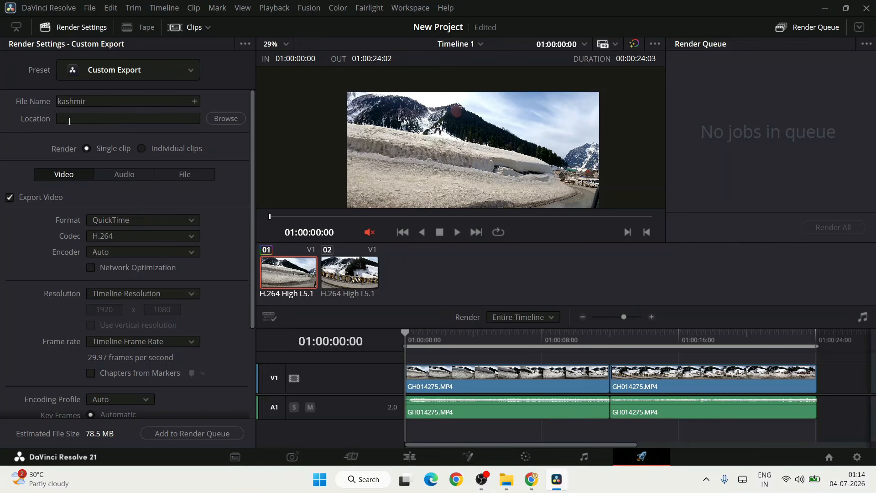
pyautogui.click(230, 119)
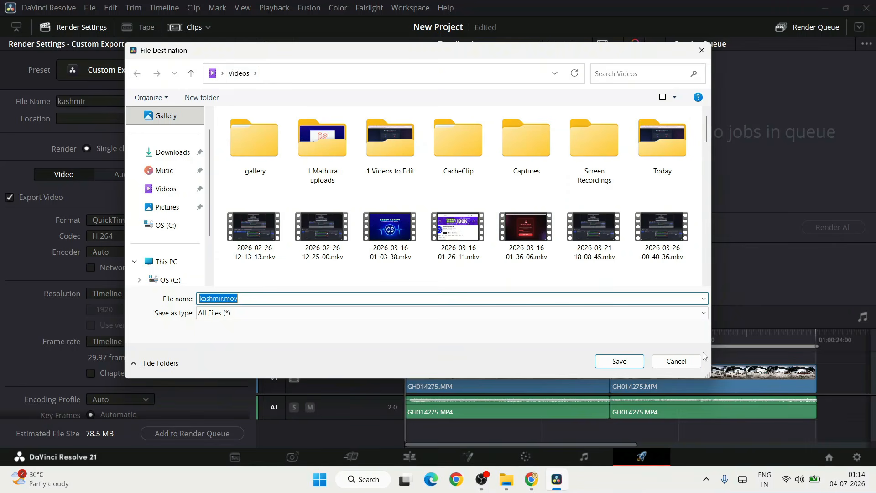
pyautogui.click(625, 365)
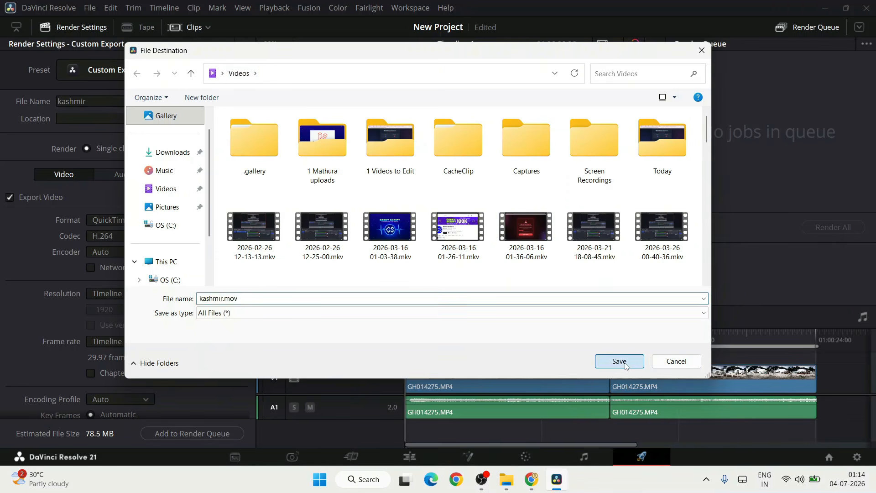
# Step: Render the kashmir export through the render queue and open the folder containing the exported file
pyautogui.click(187, 434)
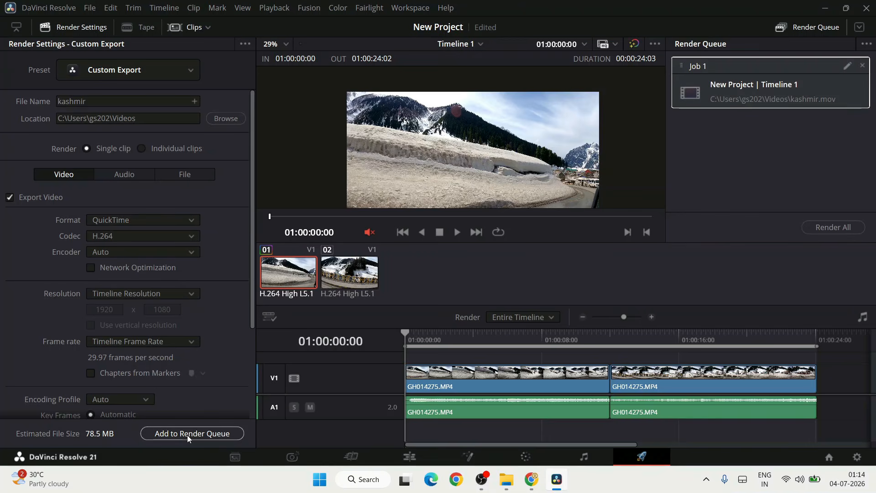
pyautogui.click(850, 233)
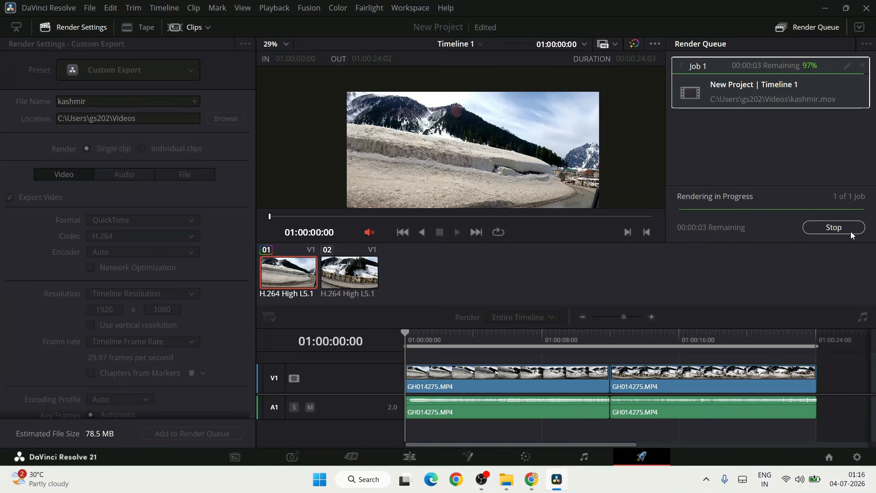
pyautogui.rightClick(831, 92)
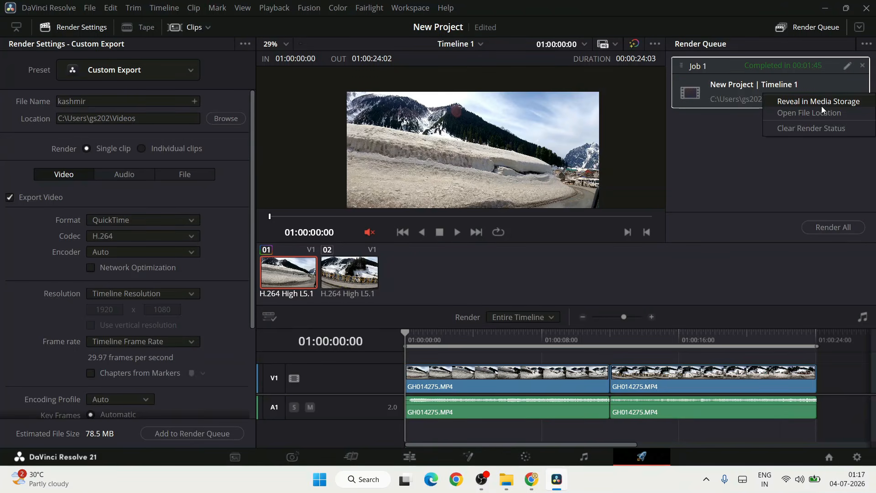
pyautogui.click(821, 112)
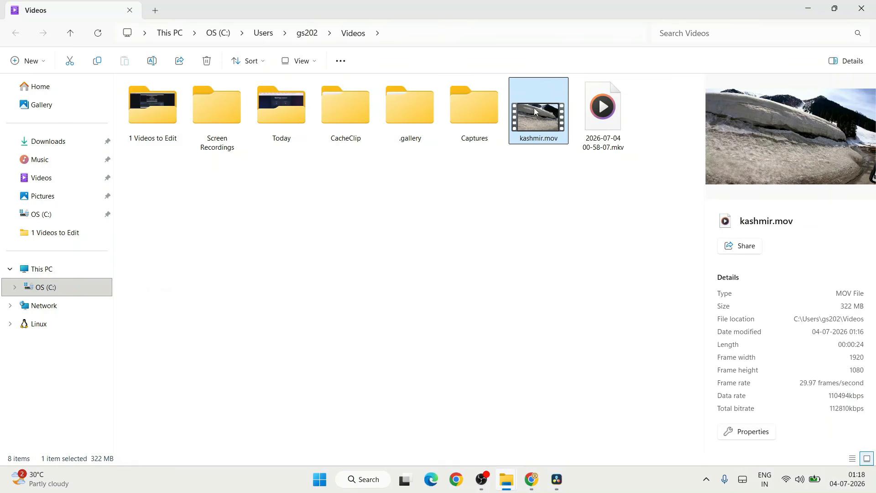
# Step: Play the exported kashmir.mov in Media Player to check the edit, restarting it from the beginning
pyautogui.doubleClick(530, 119)
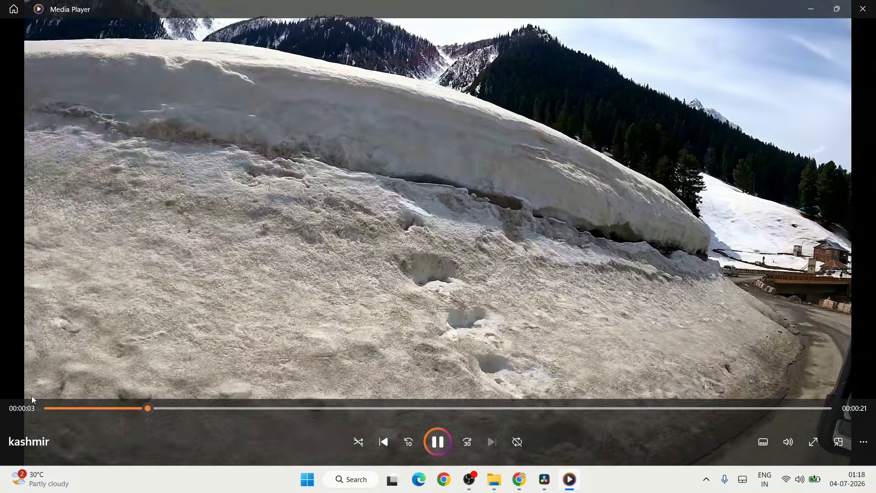
pyautogui.click(44, 407)
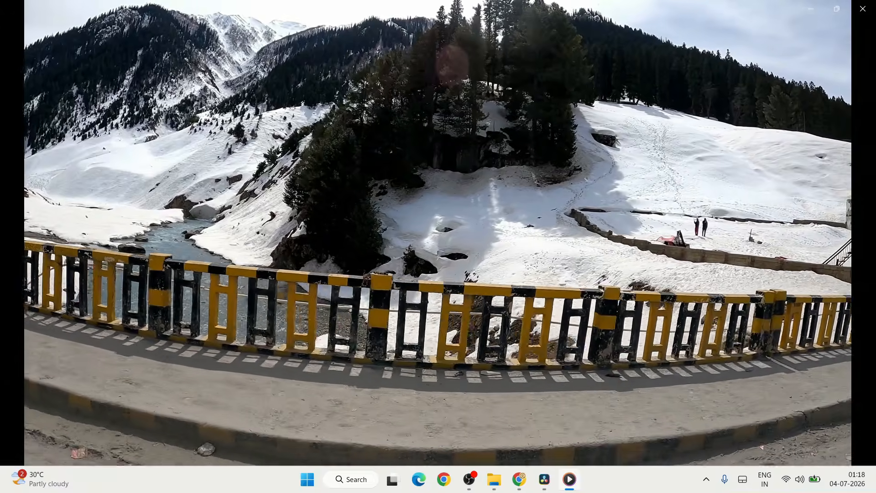
pyautogui.moveTo(516, 325)
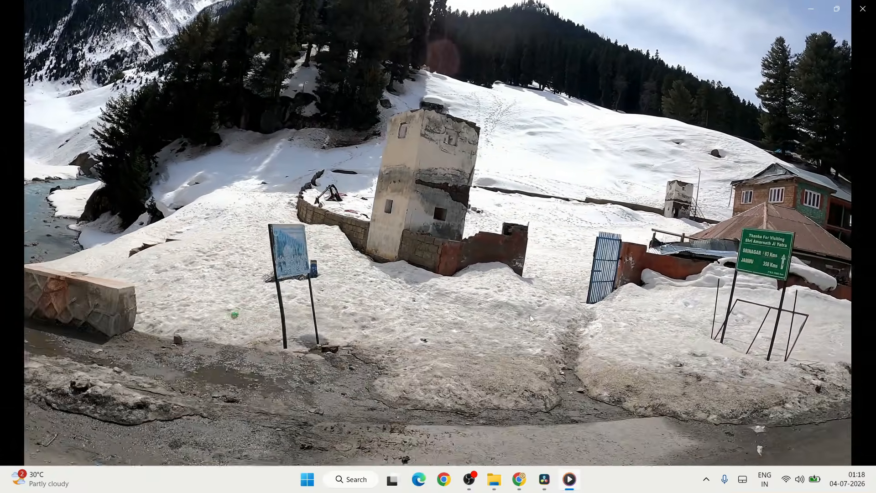
pyautogui.moveTo(543, 310)
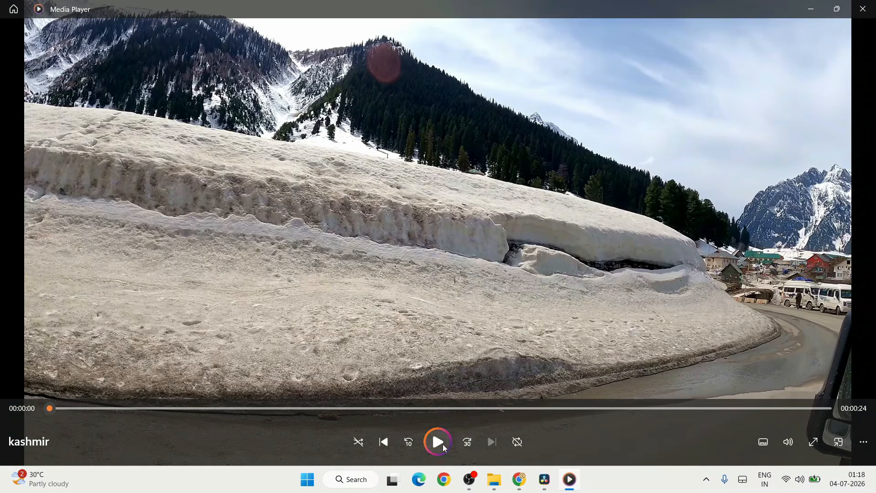
pyautogui.click(438, 442)
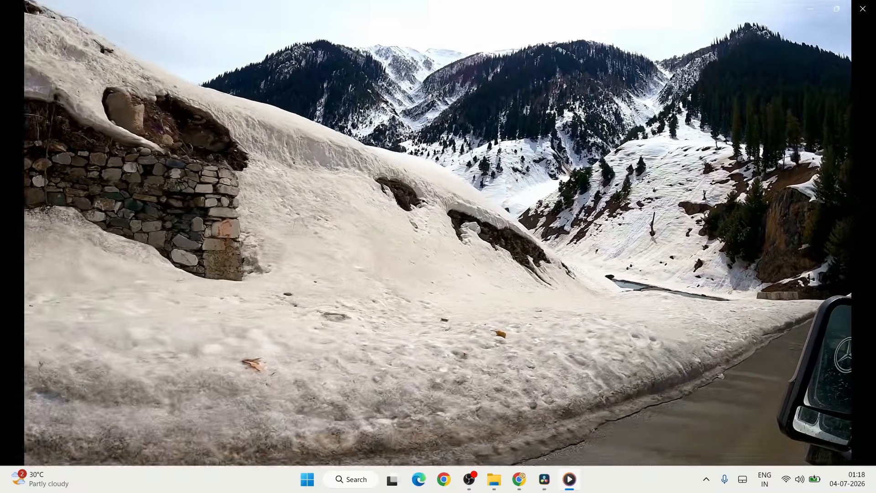
# Step: Set the Media Player volume to 0 and pause the video at about 00:00:15
pyautogui.click(788, 442)
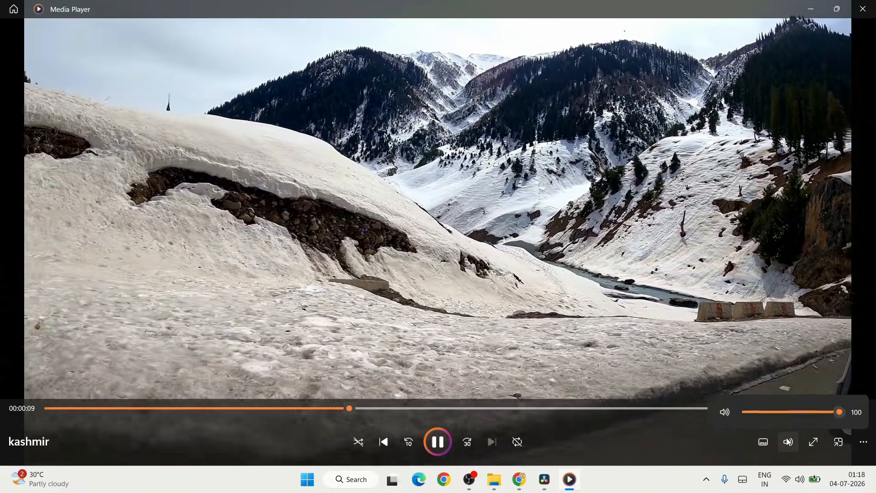
pyautogui.click(744, 412)
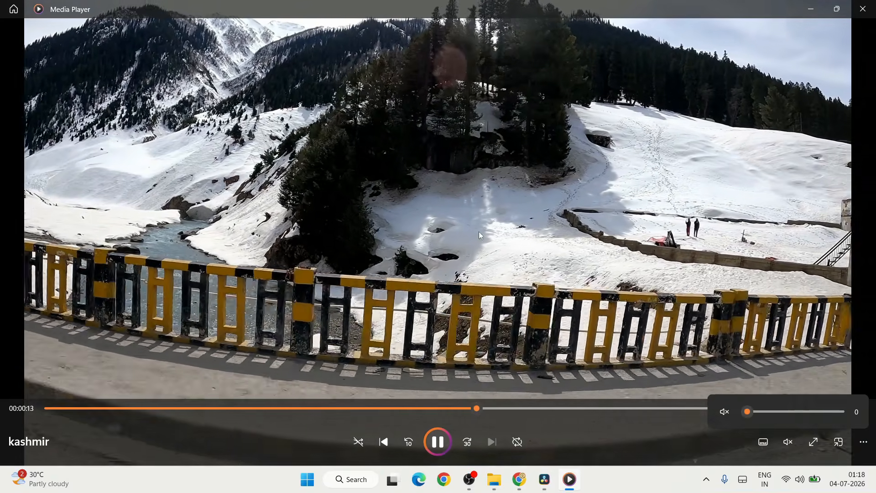
pyautogui.click(763, 210)
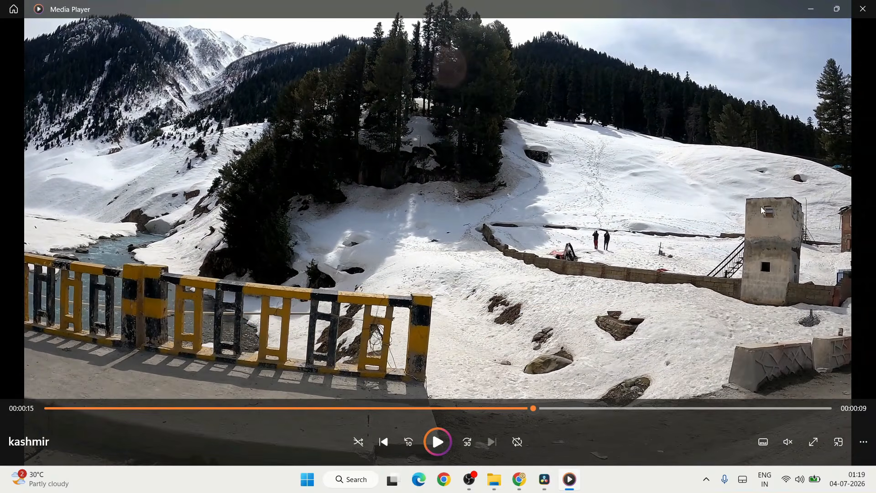
pyautogui.click(759, 207)
# Step: Switch to DaVinci Resolve and look over the project on the Edit and Color pages, returning to the Edit page
pyautogui.click(545, 476)
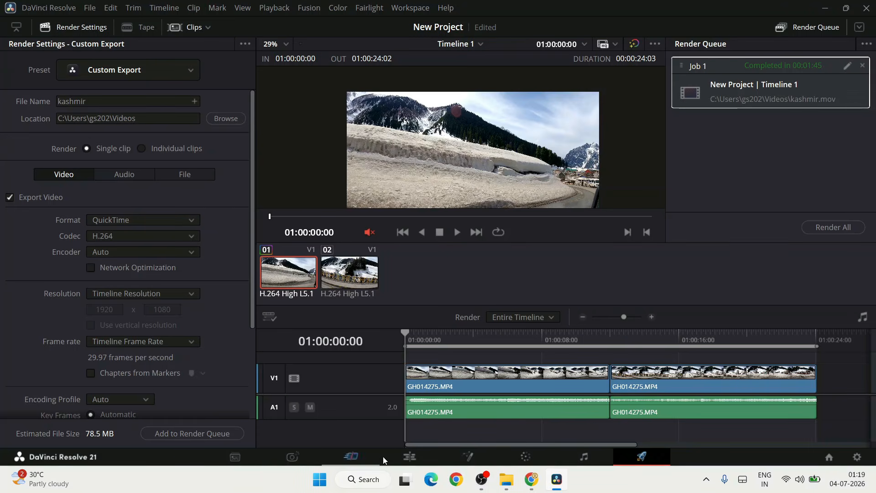
pyautogui.click(409, 457)
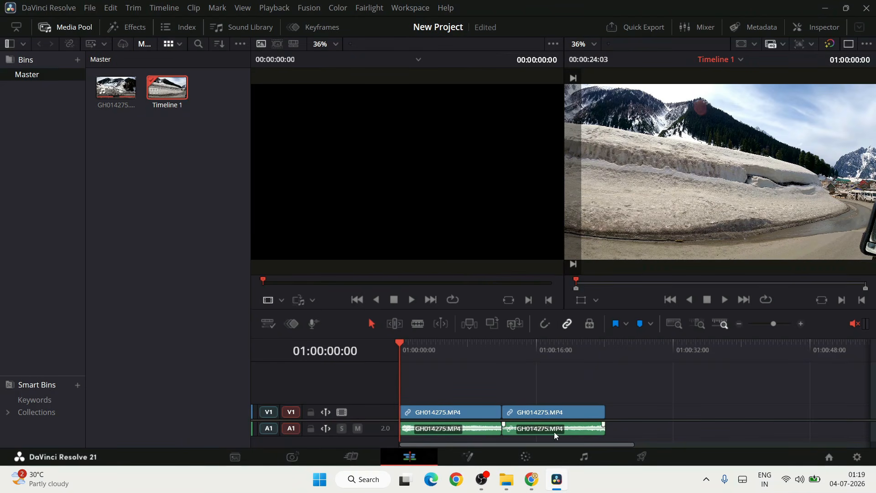
pyautogui.click(526, 456)
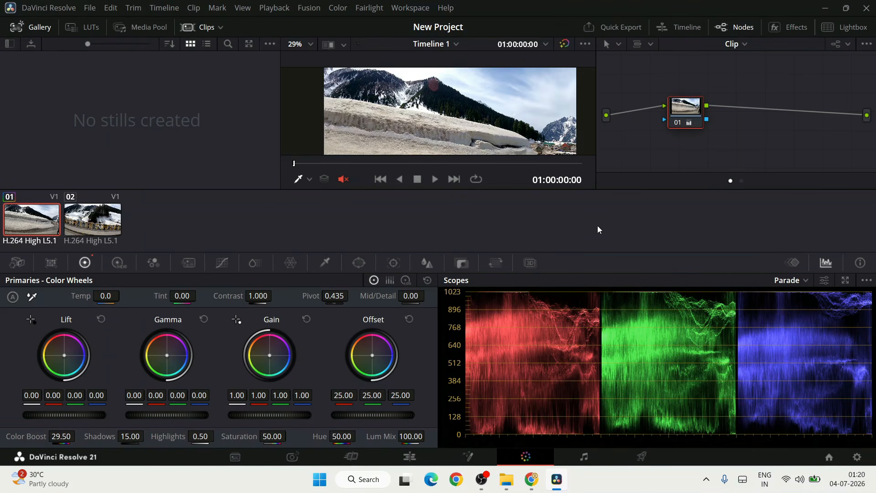
pyautogui.click(441, 456)
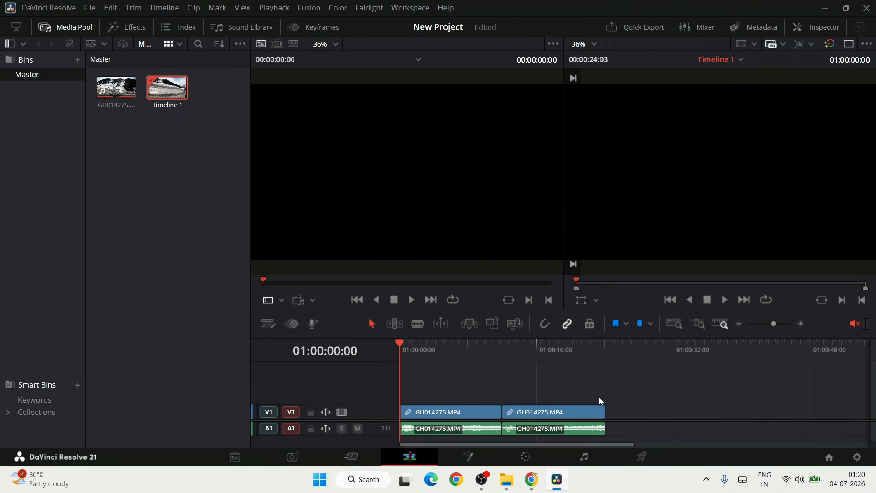
# Step: Switch to Chrome and look through the Complete WordPress Tutorial using Astra and Elementor playlist on YouTube
pyautogui.click(531, 479)
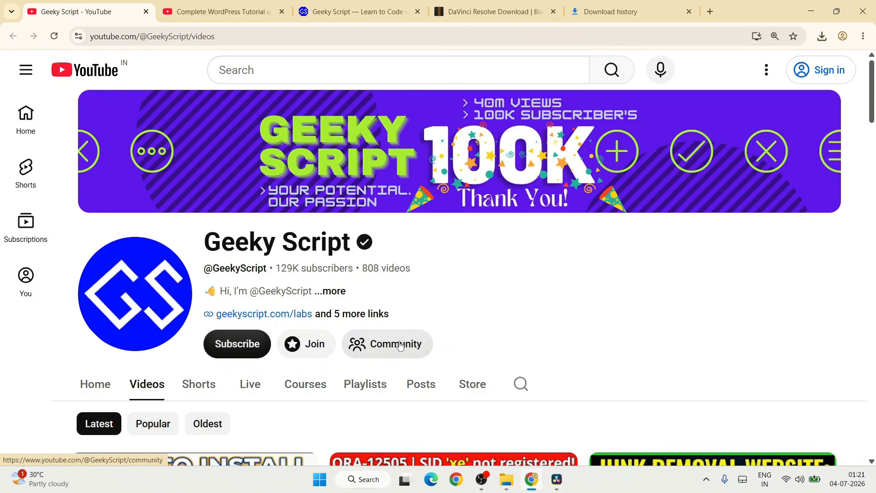
pyautogui.click(219, 11)
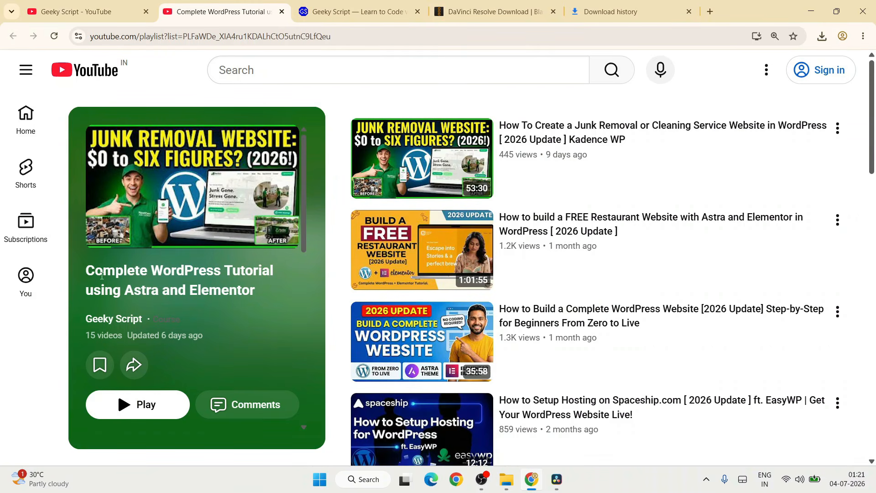
pyautogui.scroll(-10, 671, 190)
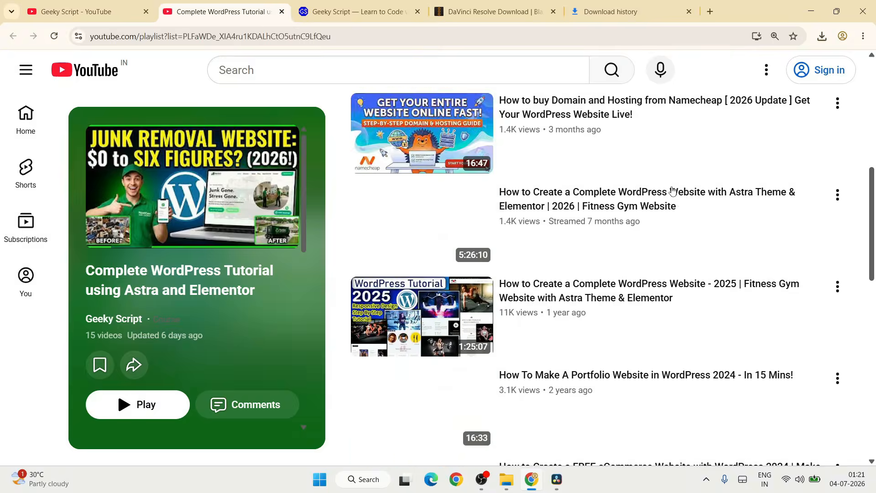
pyautogui.scroll(-5, 673, 190)
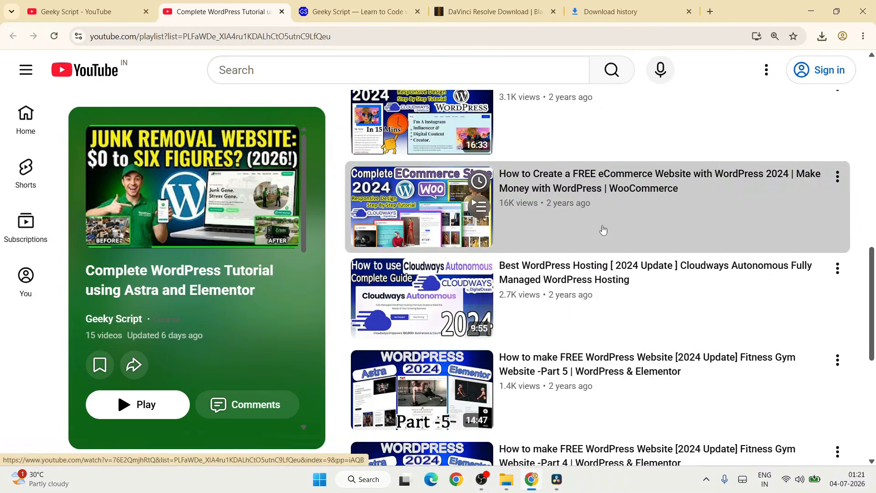
pyautogui.scroll(5, 603, 228)
pyautogui.scroll(10, 603, 228)
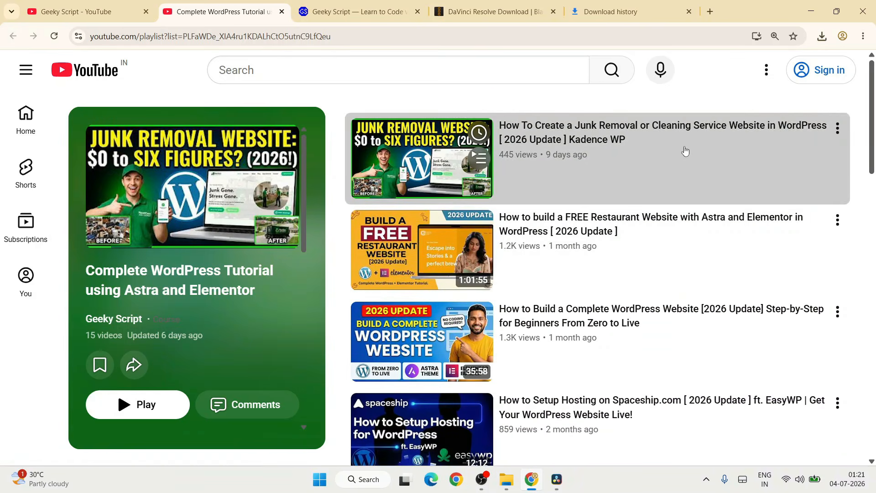
# Step: Open the Selection Sort interactive lab on geekyscript.com and examine its visualizer page
pyautogui.click(376, 4)
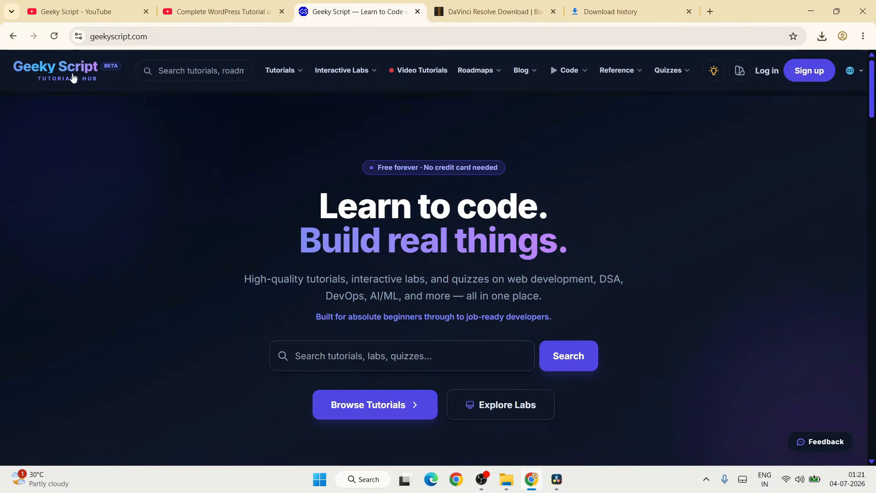
pyautogui.moveTo(351, 78)
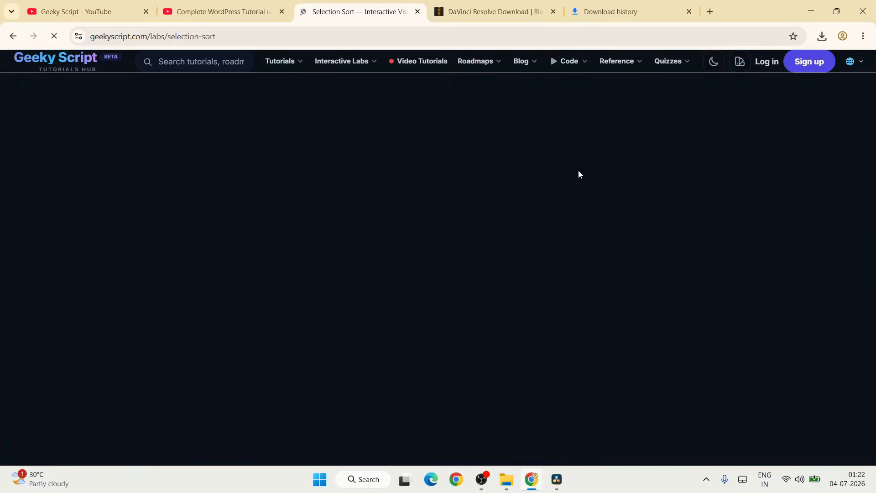
pyautogui.scroll(-2, 462, 147)
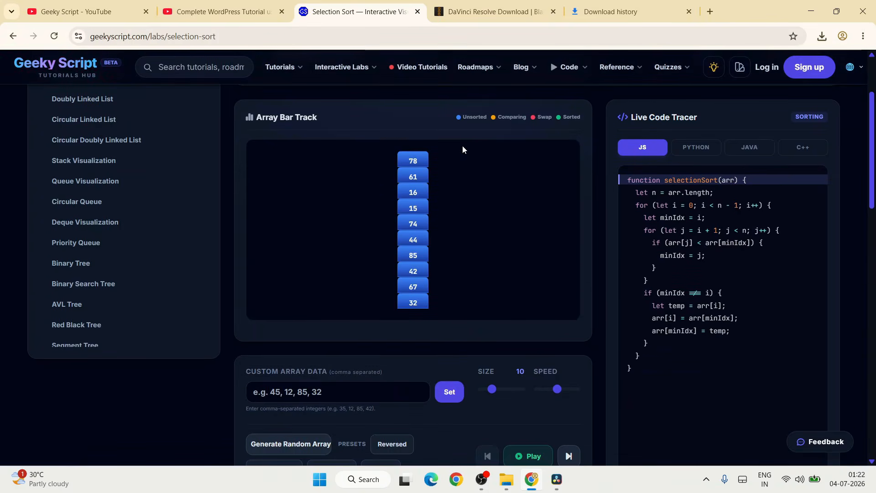
pyautogui.scroll(1, 523, 195)
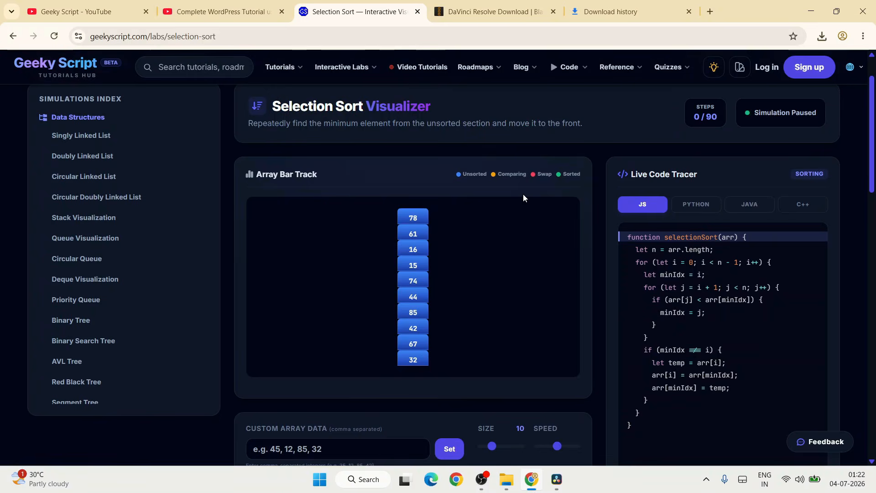
pyautogui.moveTo(283, 109); pyautogui.dragTo(441, 110)
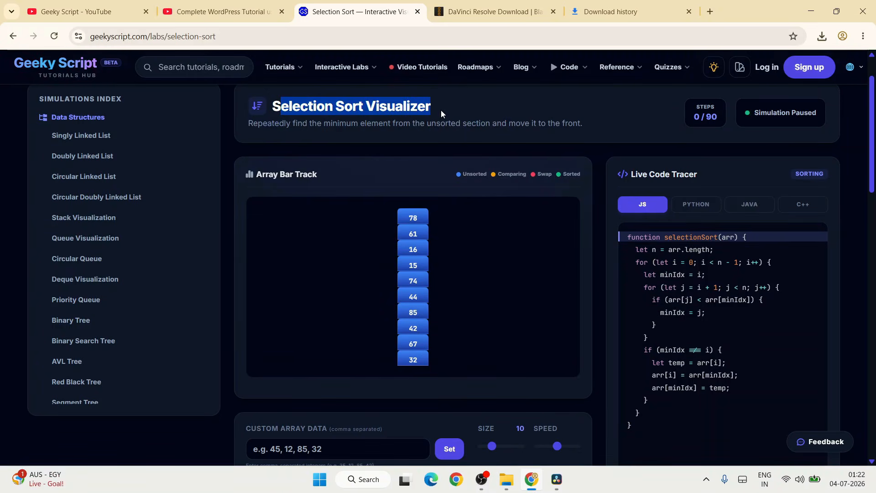
# Step: Run the Selection Sort simulation and raise its speed to the maximum
pyautogui.scroll(-1, 517, 256)
pyautogui.click(534, 456)
pyautogui.scroll(1, 553, 286)
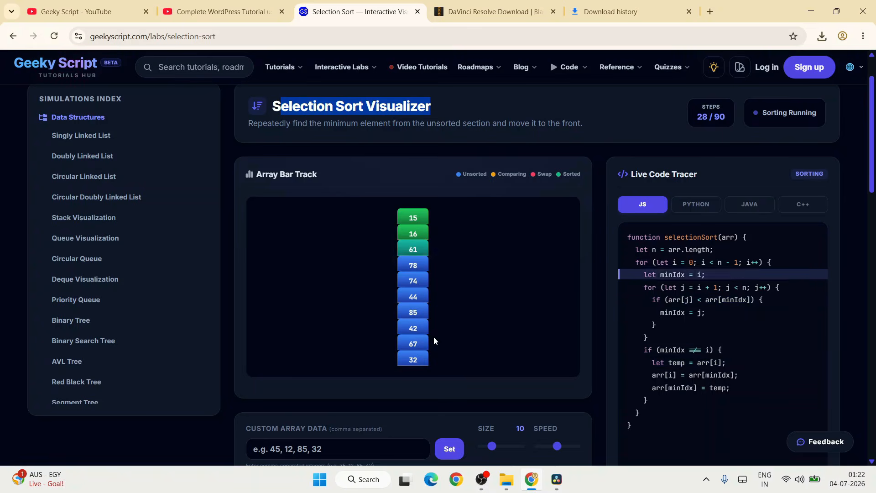
pyautogui.click(305, 107)
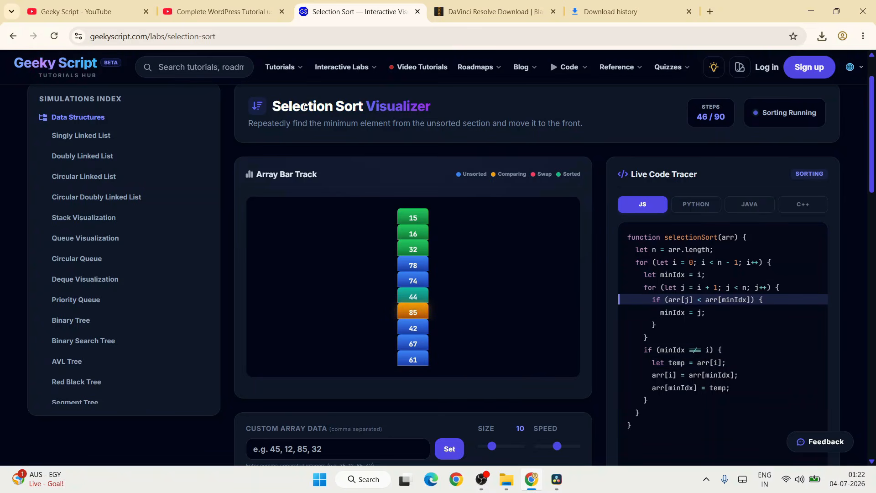
pyautogui.tripleClick(305, 107)
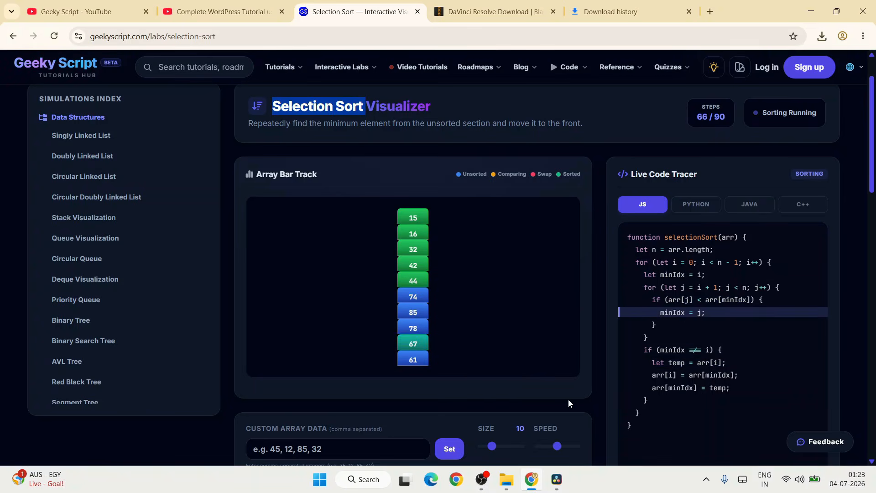
pyautogui.moveTo(558, 446); pyautogui.dragTo(577, 447)
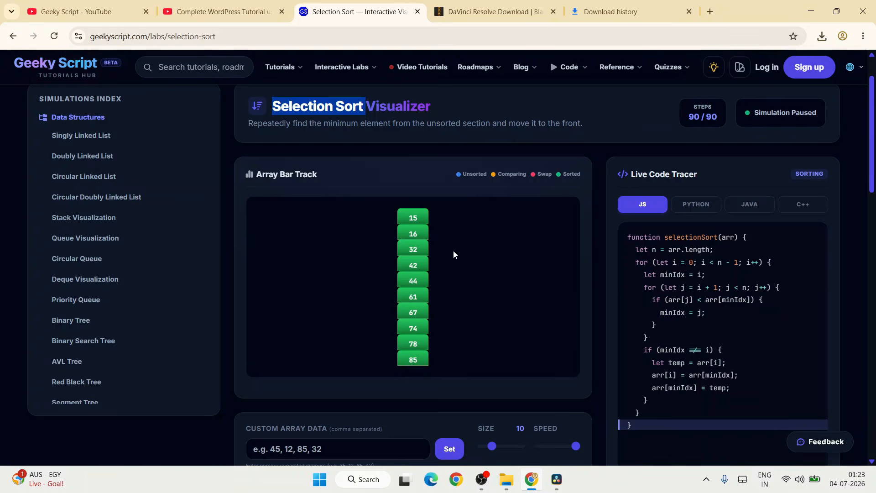
# Step: View the Selection Sort code in Python and Java in the Live Code Tracer, returning to the JS version
pyautogui.click(699, 208)
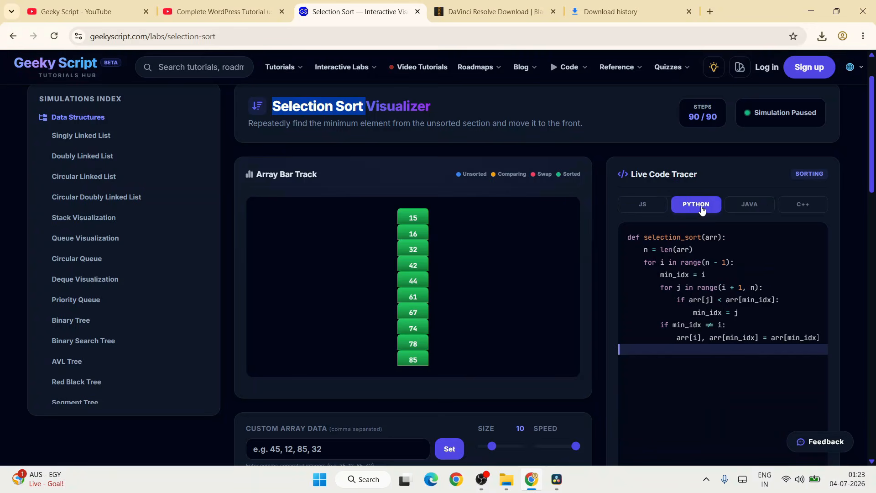
pyautogui.click(750, 206)
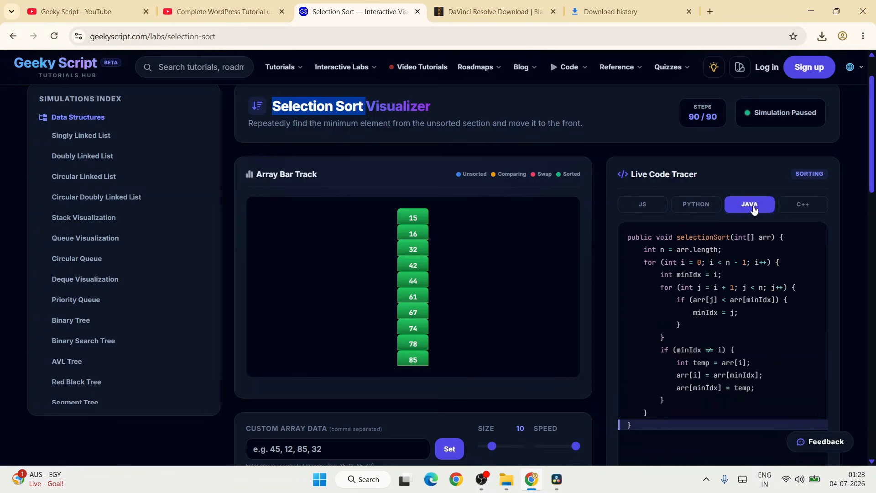
pyautogui.click(752, 210)
pyautogui.click(684, 207)
pyautogui.click(642, 205)
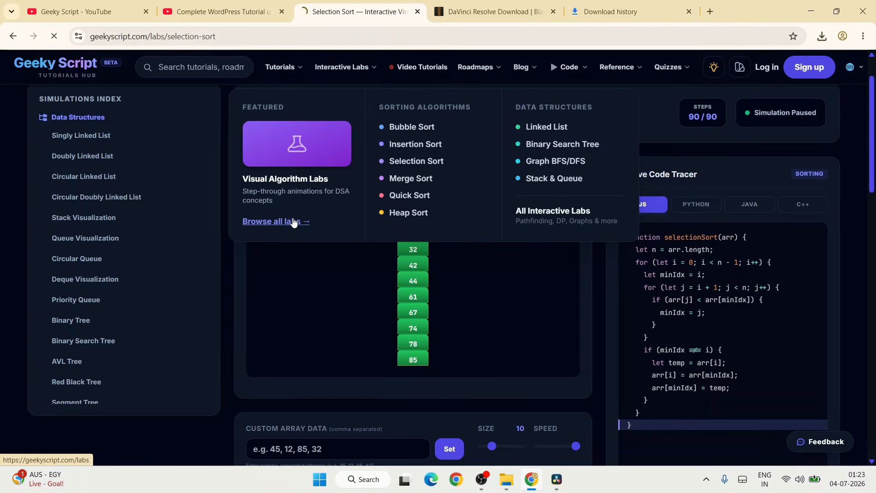
# Step: Open the full list of interactive labs and examine its categories, from sorting algorithms to computer networking and databases
pyautogui.scroll(-15, 841, 252)
pyautogui.scroll(-20, 841, 251)
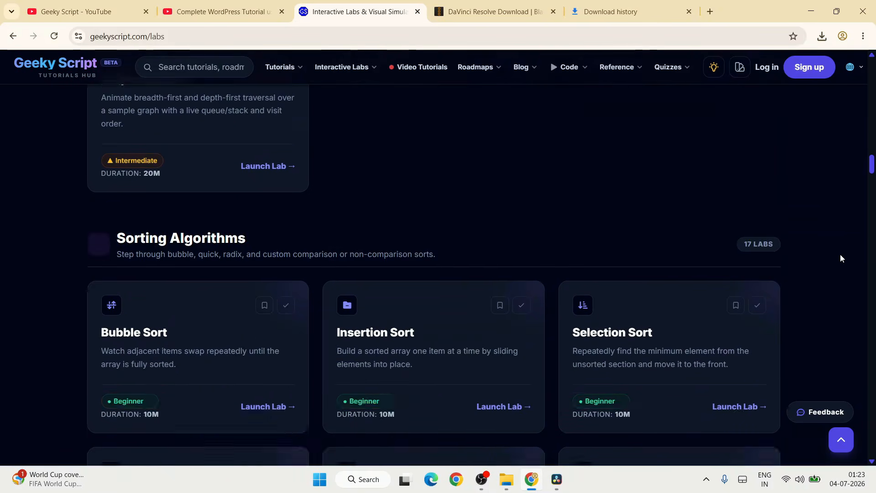
pyautogui.scroll(-13, 841, 258)
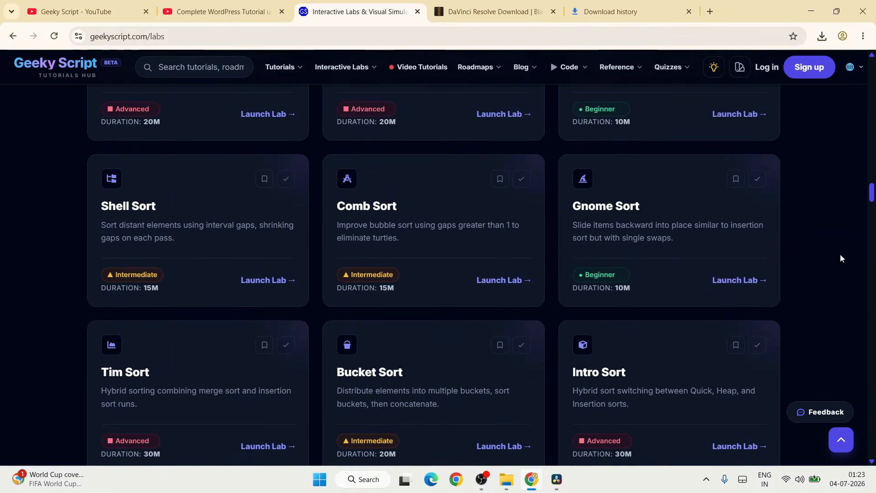
pyautogui.scroll(-8, 841, 258)
pyautogui.scroll(-13, 841, 258)
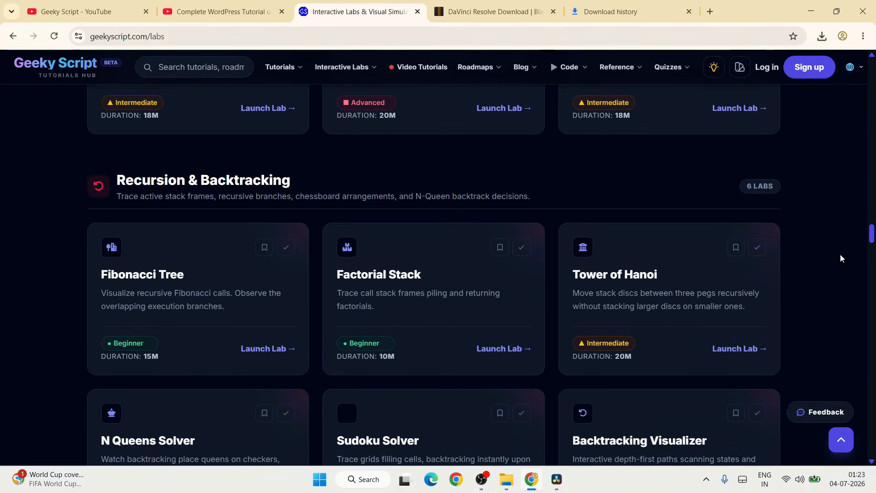
pyautogui.scroll(-20, 841, 258)
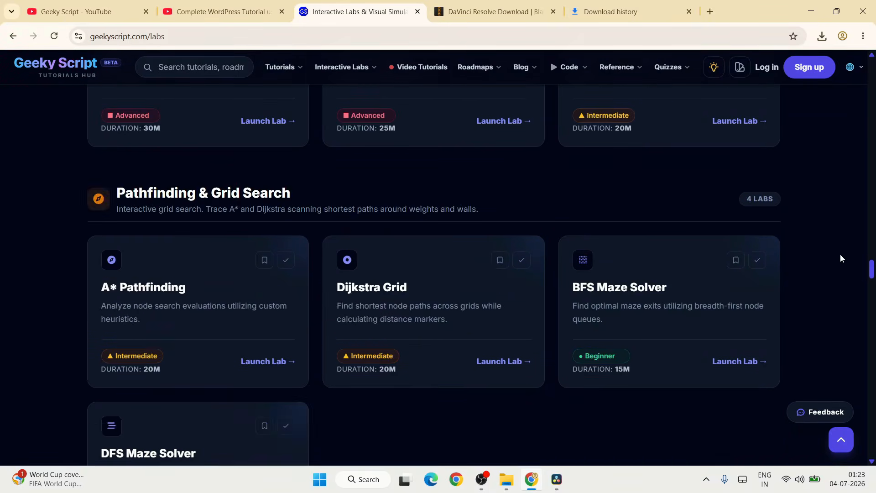
pyautogui.scroll(-7, 841, 258)
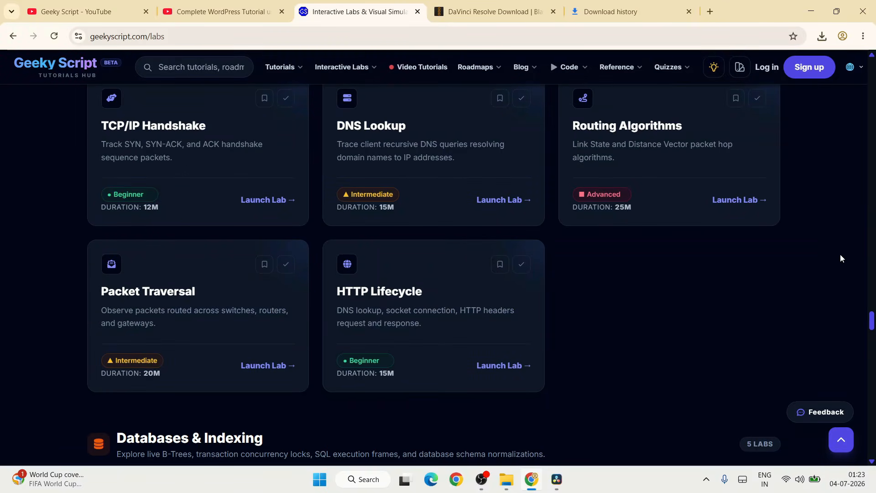
pyautogui.scroll(10, 841, 258)
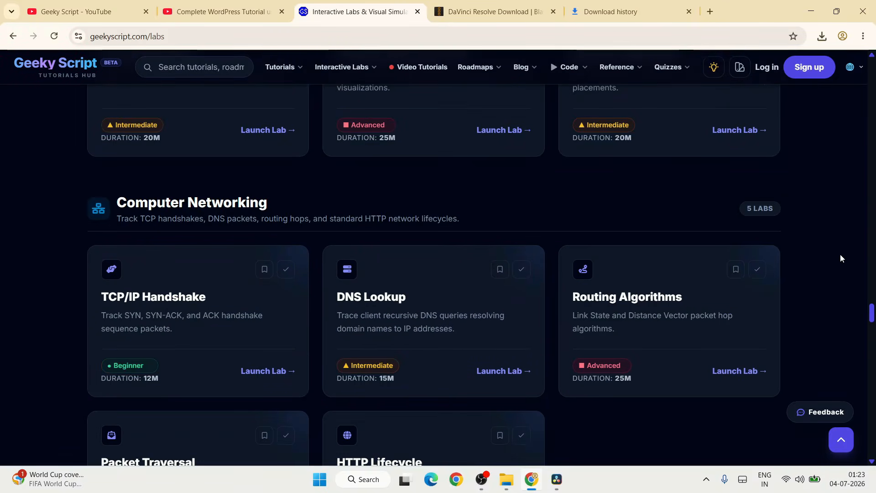